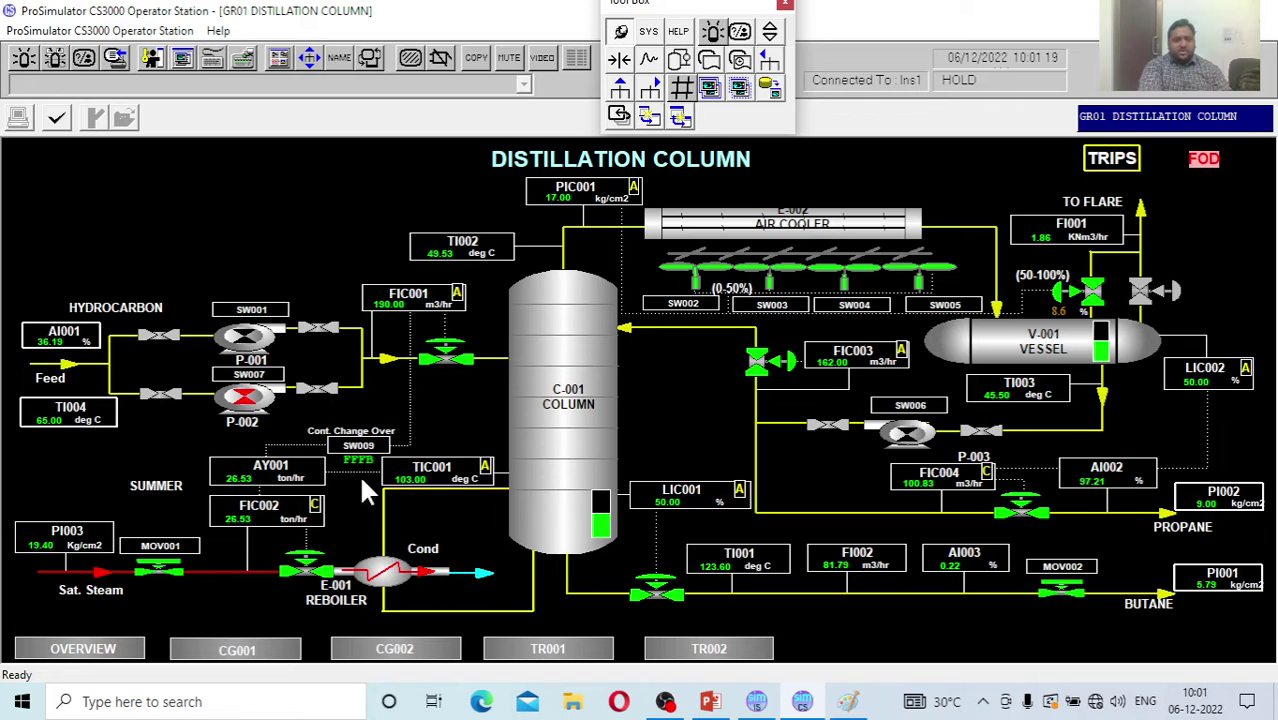
Examine the field-operated devices (FOD) graphic of the distillation column, and return to the DCS graphic.
{"action": "left_click", "coordinate": [1205, 160]}
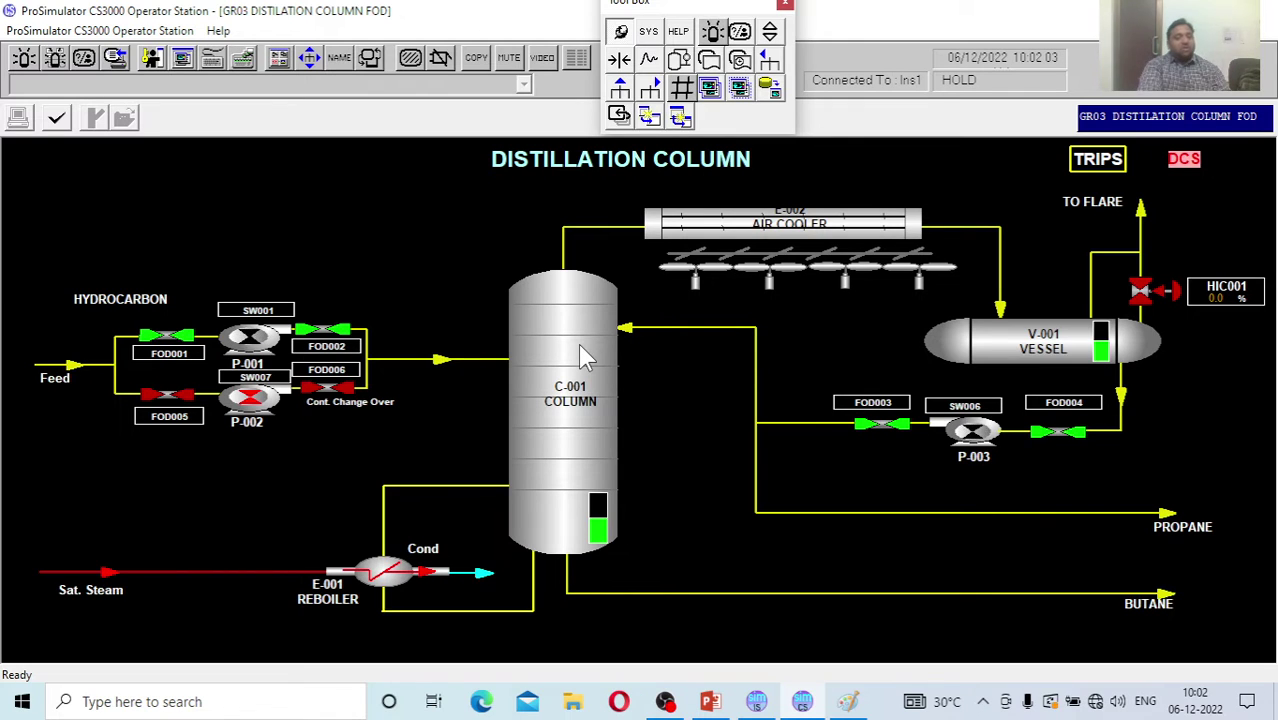
{"action": "left_click", "coordinate": [1184, 161]}
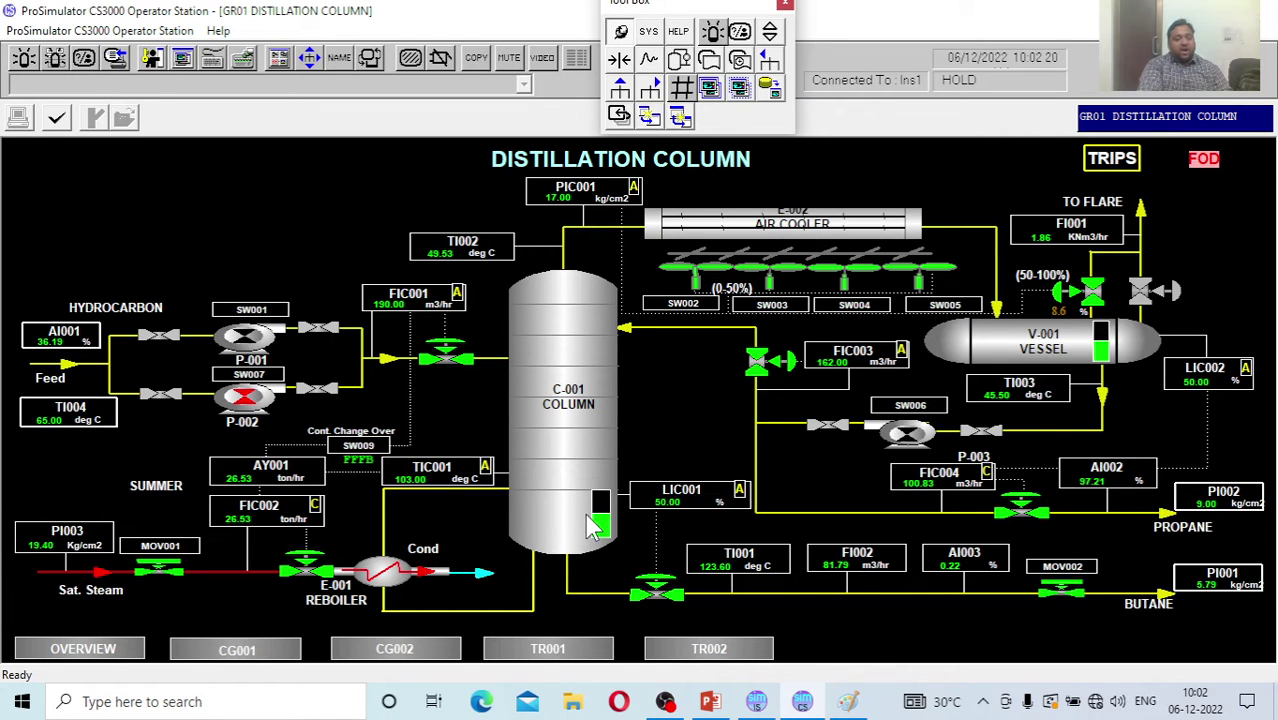
Inspect the faceplates of the LIC001 column level controller and the FIC001 feed flow controller, closing each one.
{"action": "left_click", "coordinate": [688, 487]}
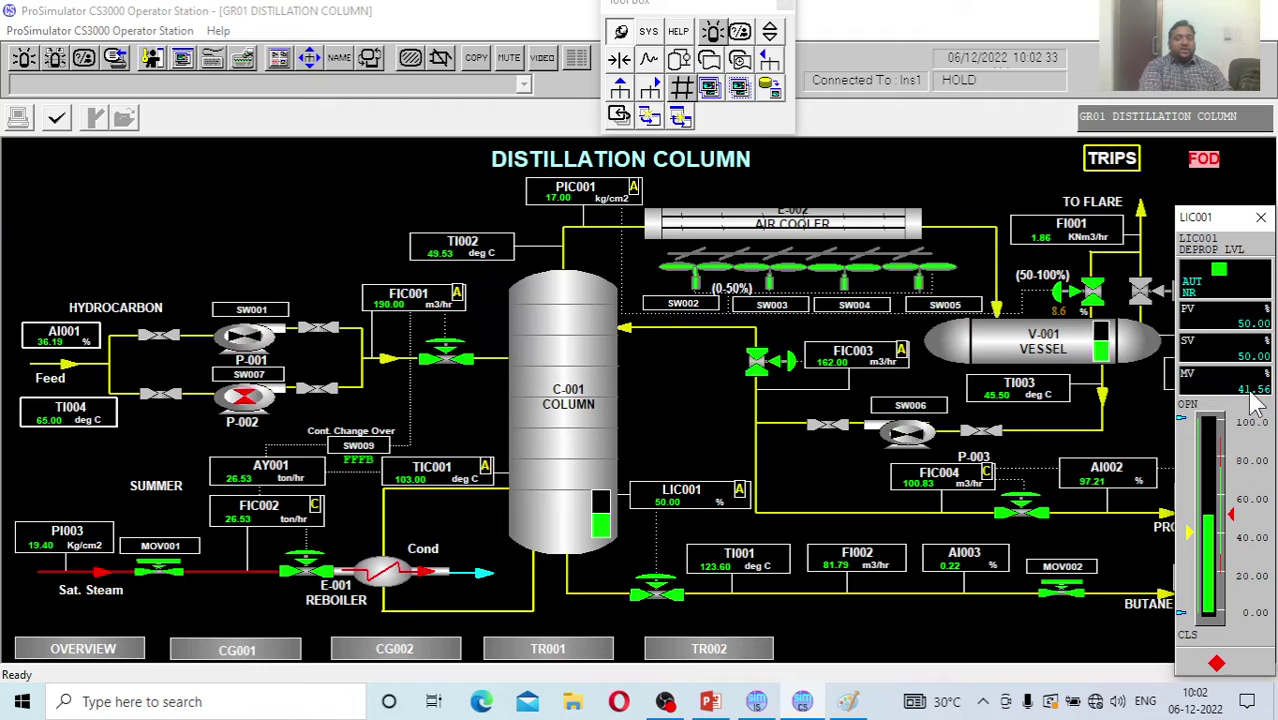
{"action": "left_click", "coordinate": [1259, 220]}
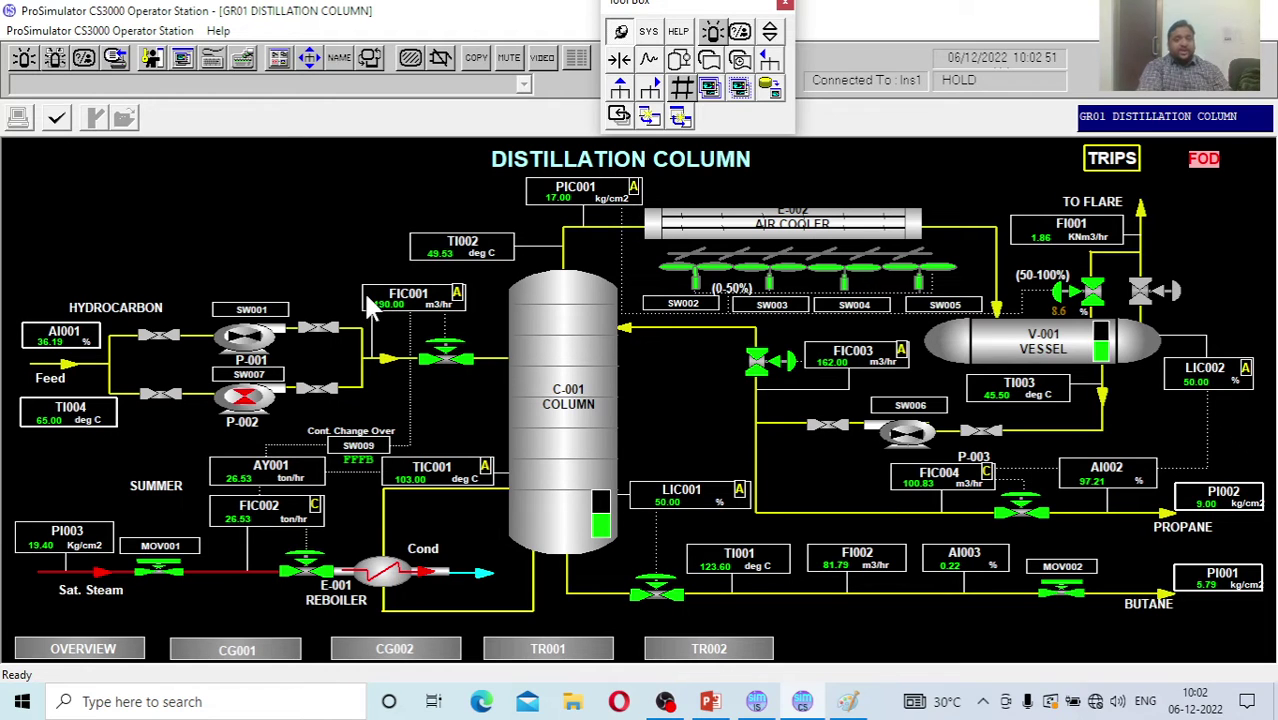
{"action": "left_click", "coordinate": [425, 314]}
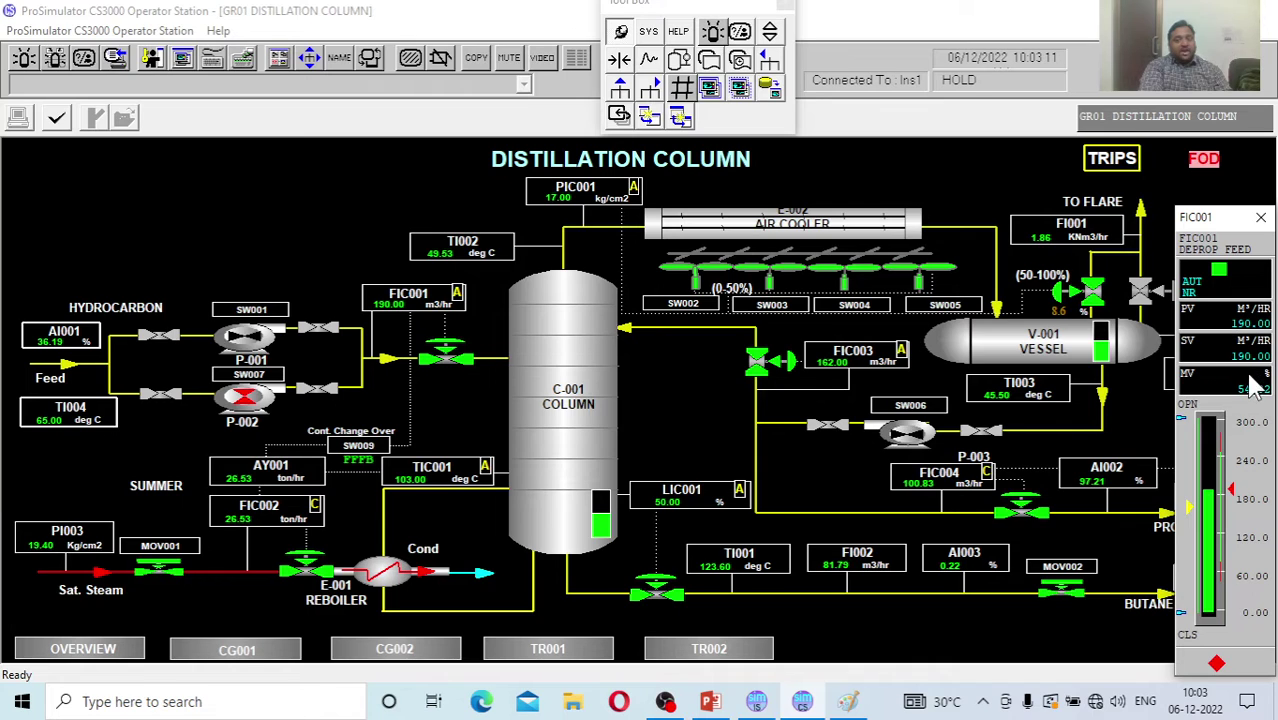
{"action": "left_click", "coordinate": [1261, 217]}
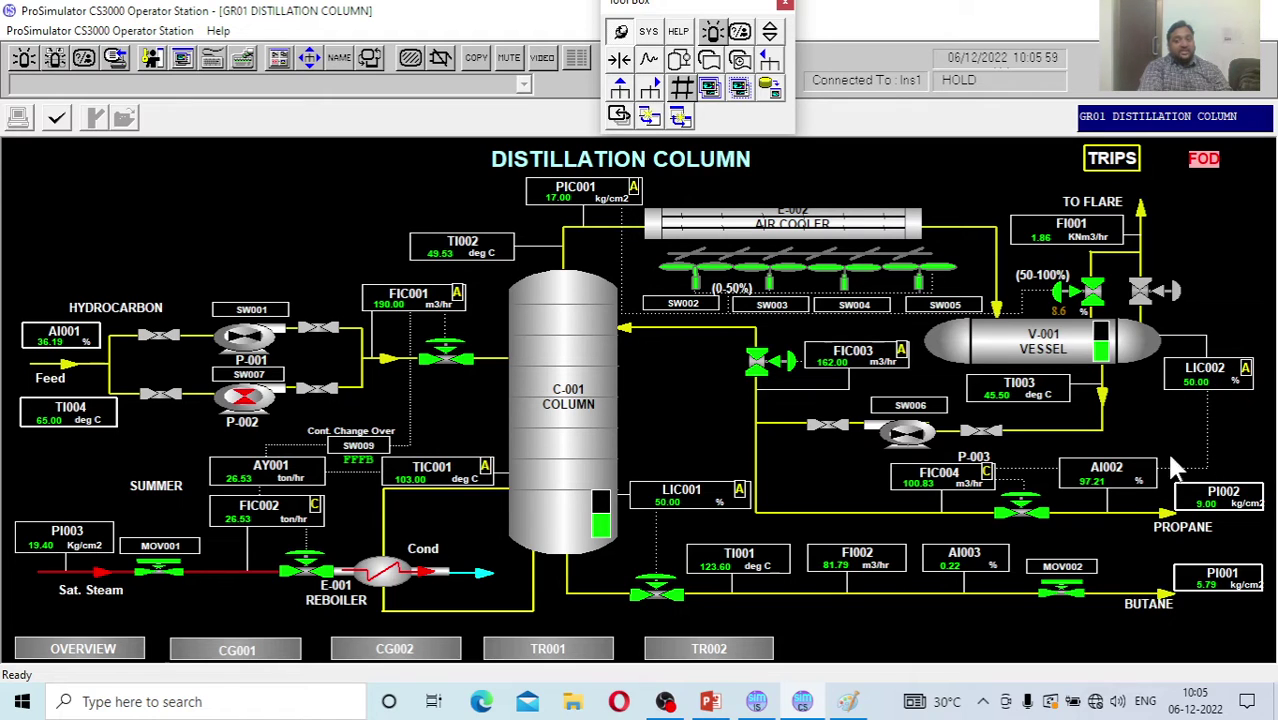
Compare the faceplates of the LIC002 vessel level controller and the FIC004 propane product flow controller to examine their cascade, and close both.
{"action": "left_click", "coordinate": [957, 478]}
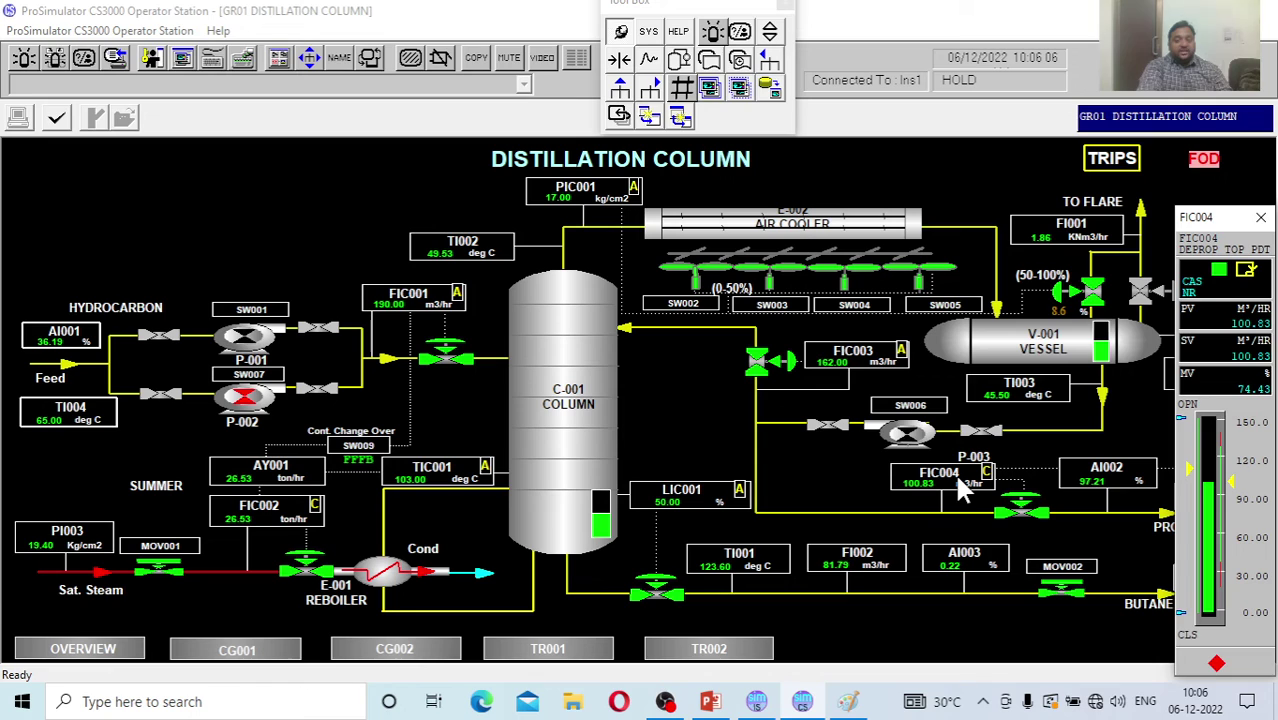
{"action": "left_click", "coordinate": [1261, 217]}
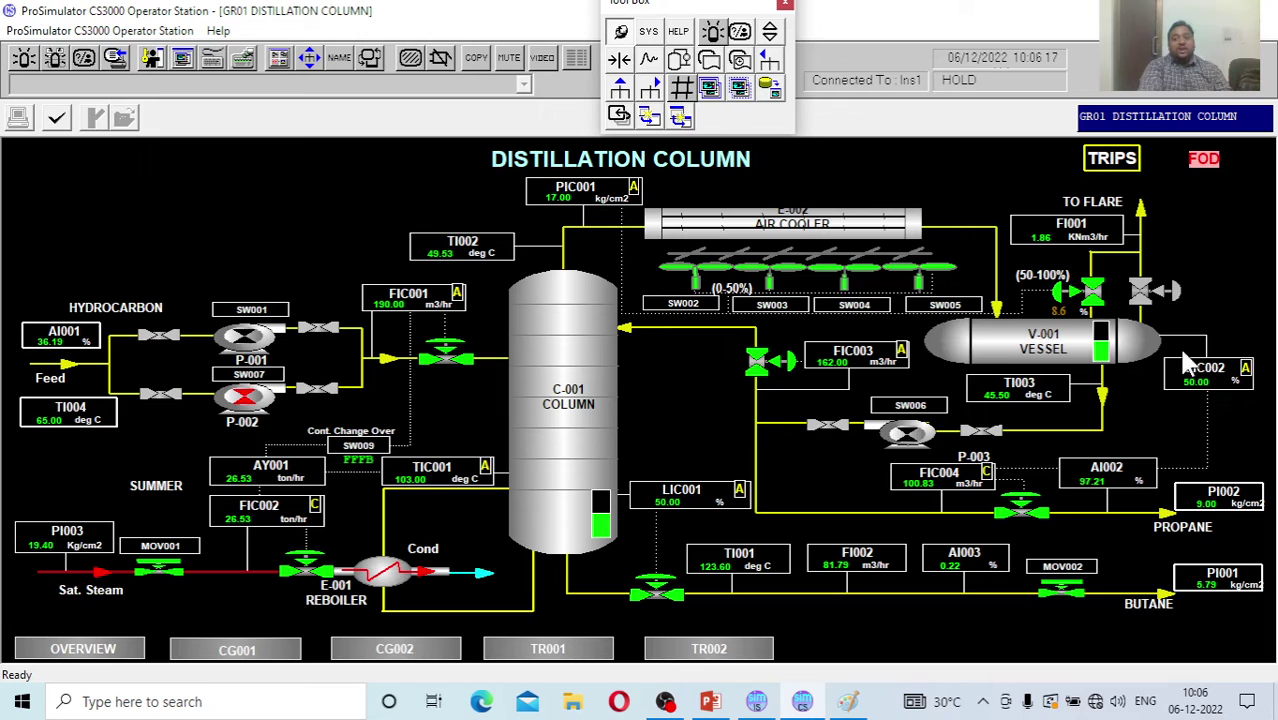
{"action": "left_click", "coordinate": [1207, 370]}
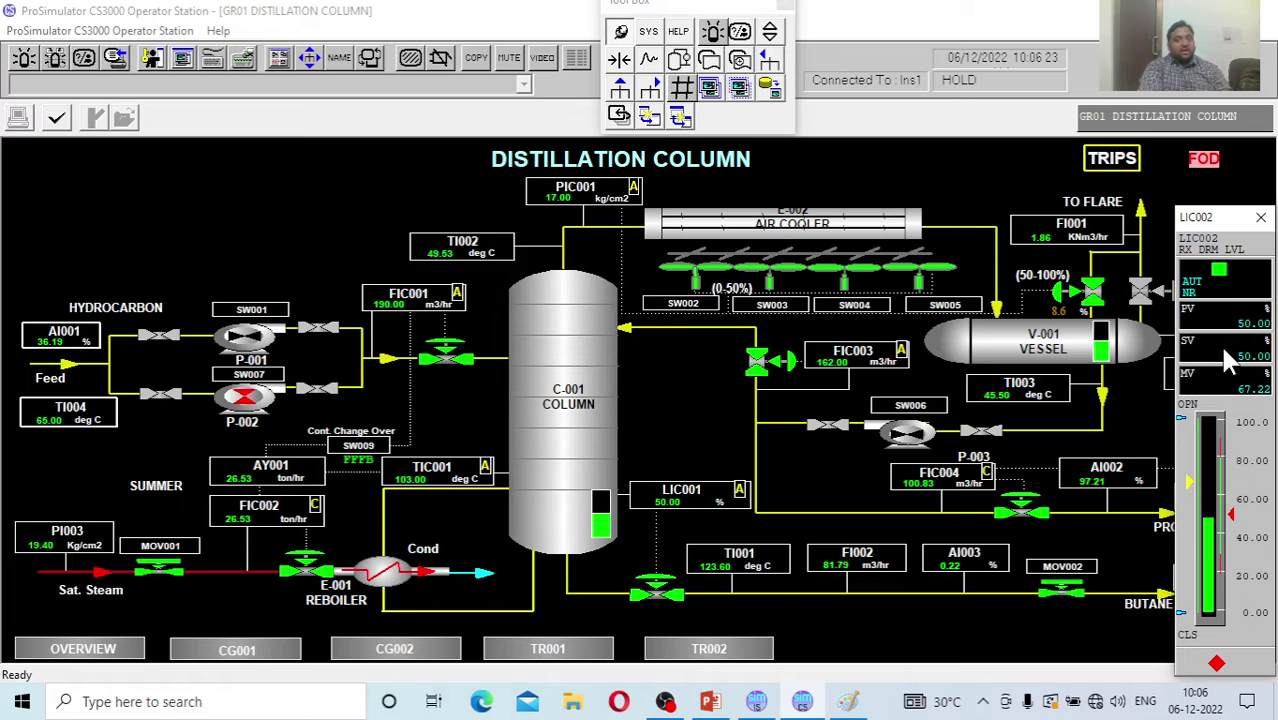
{"action": "left_click", "coordinate": [935, 490]}
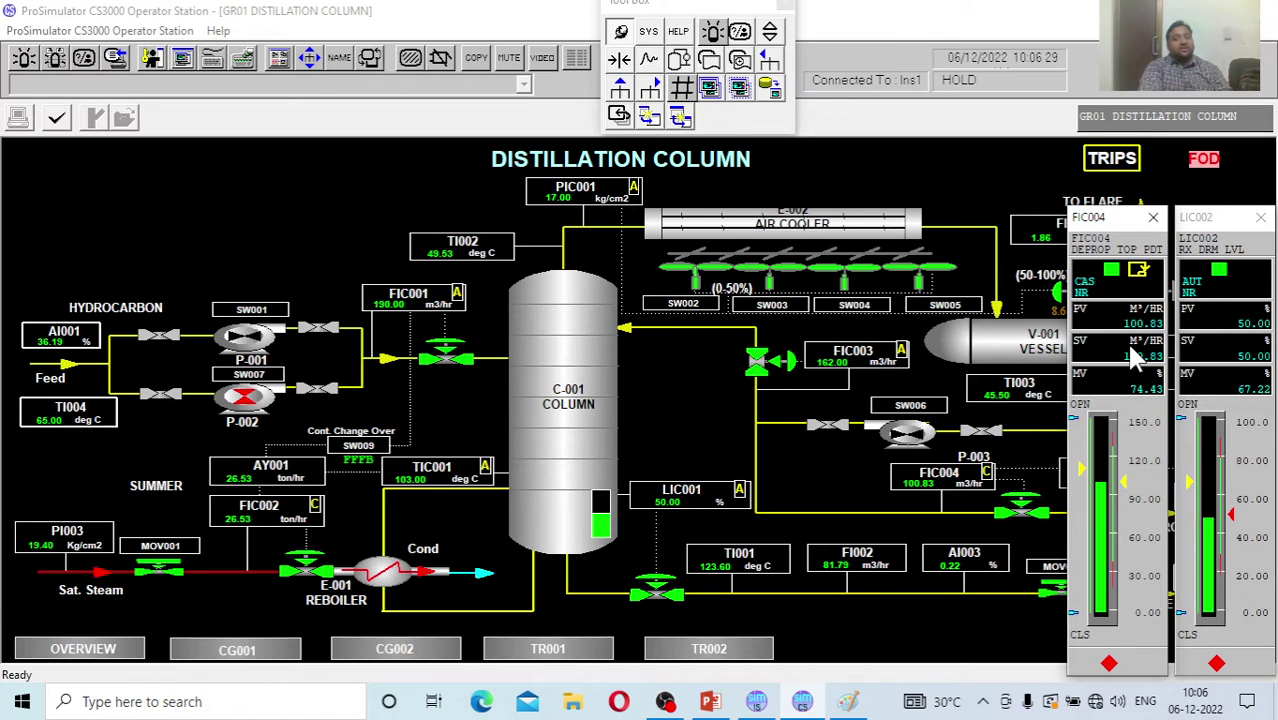
{"action": "left_click", "coordinate": [1153, 218]}
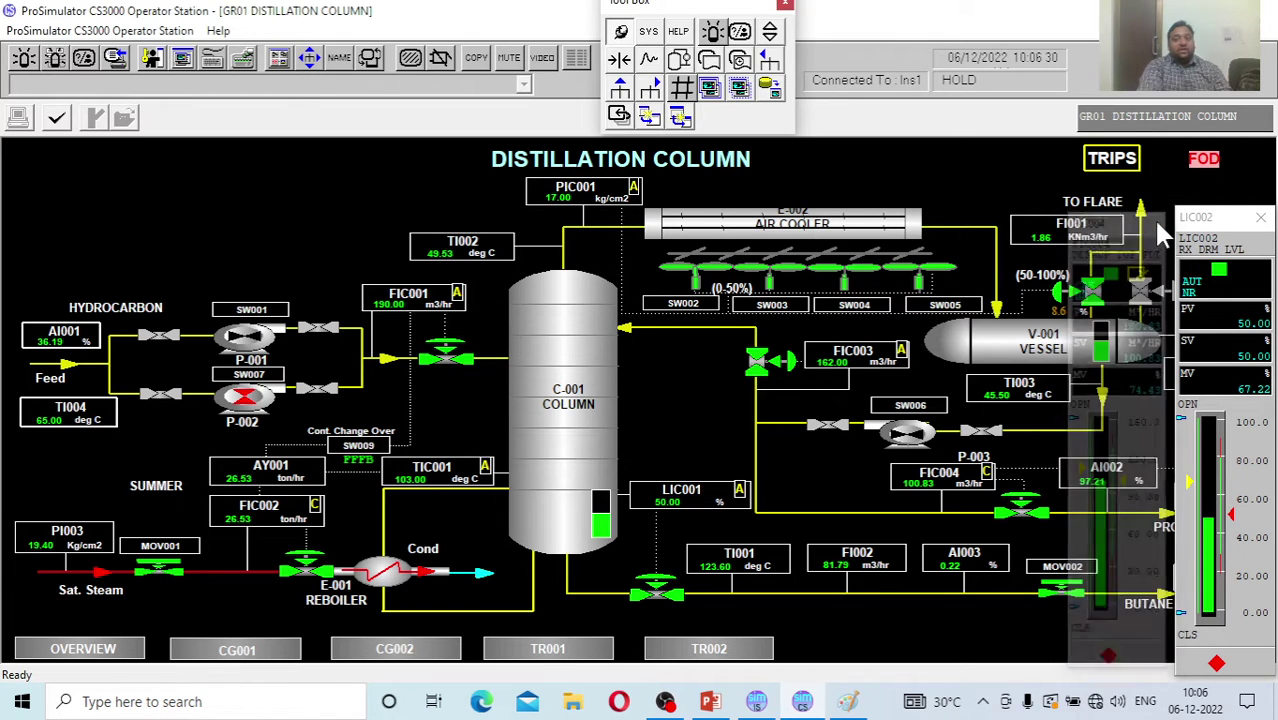
{"action": "left_click", "coordinate": [1260, 217]}
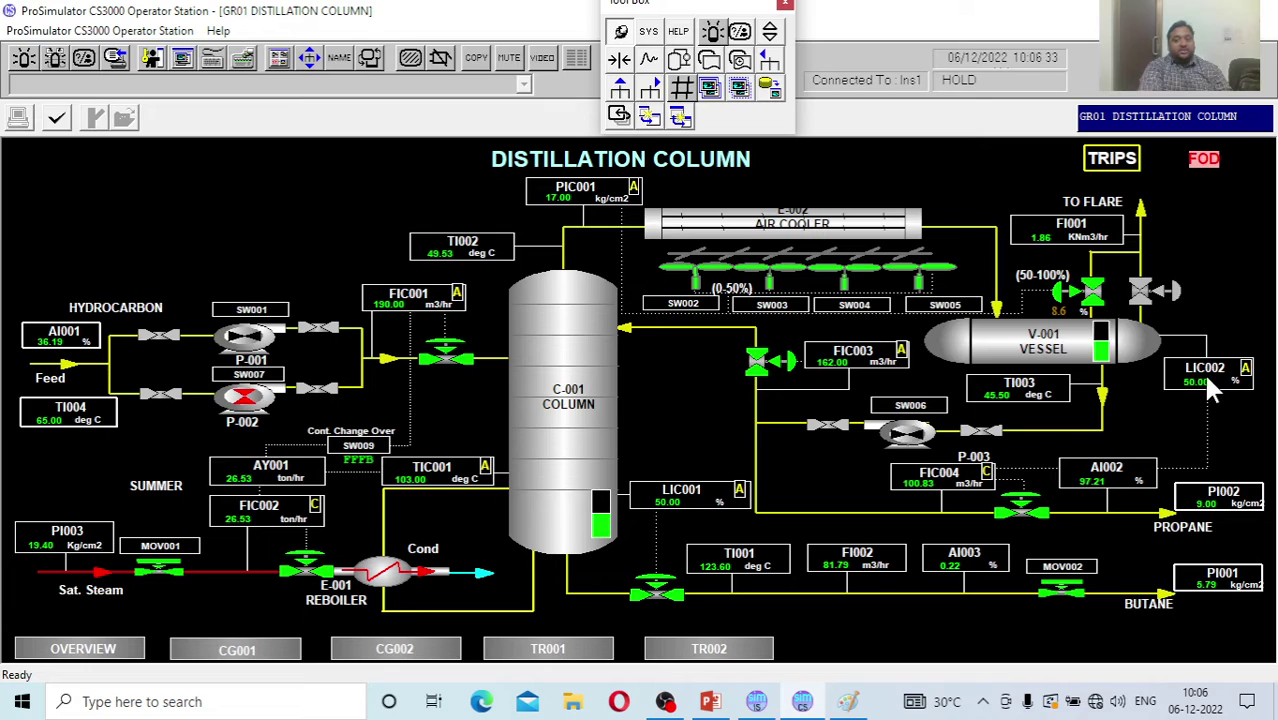
{"action": "left_click", "coordinate": [1210, 372]}
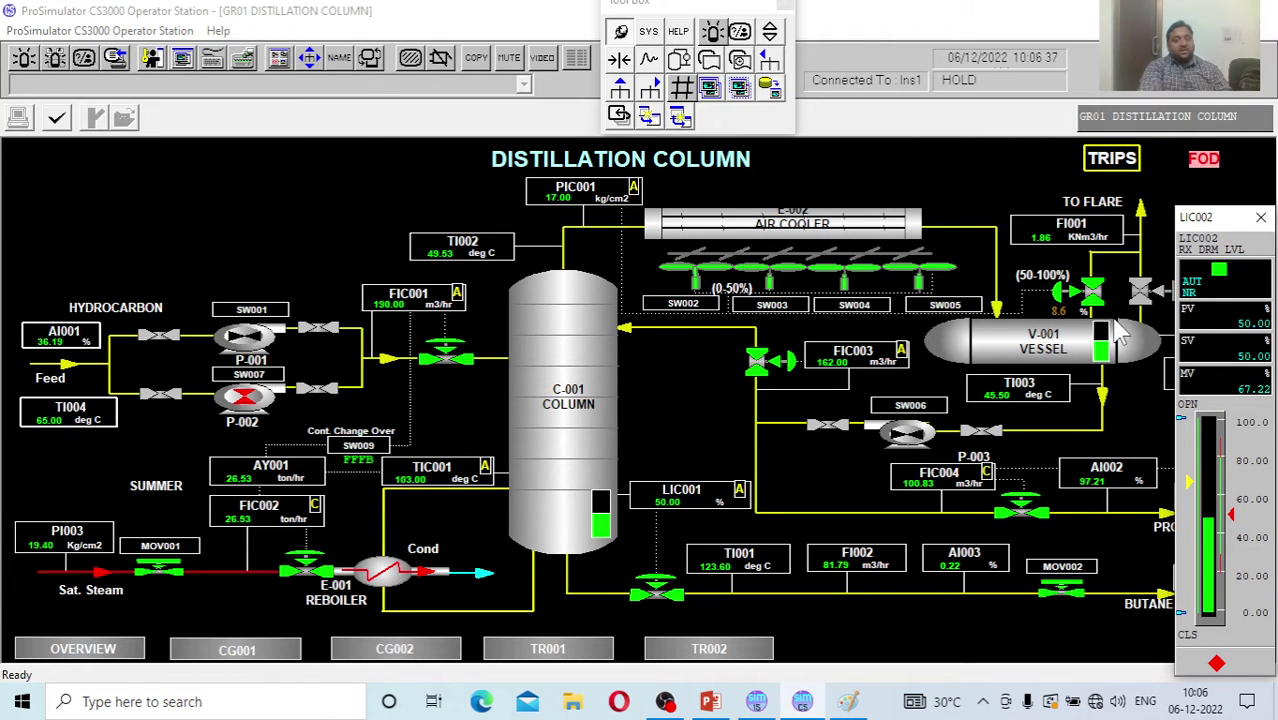
{"action": "left_click", "coordinate": [932, 489]}
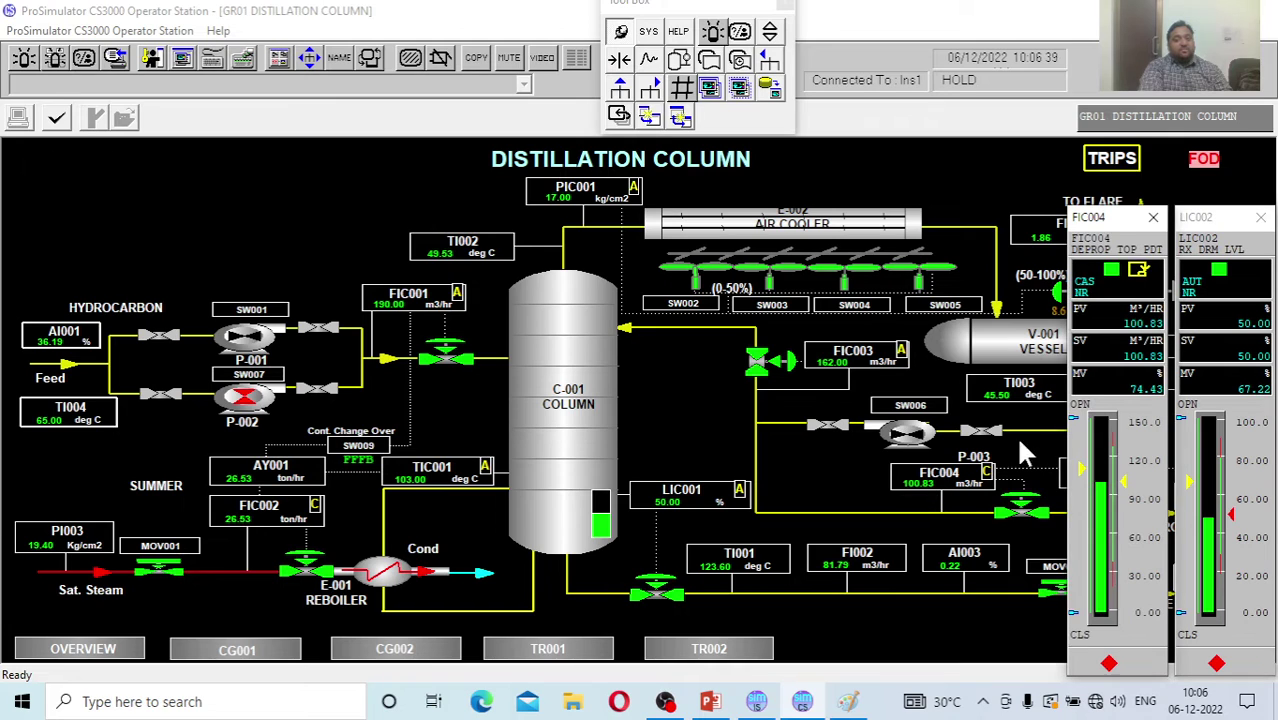
{"action": "left_click", "coordinate": [1153, 217]}
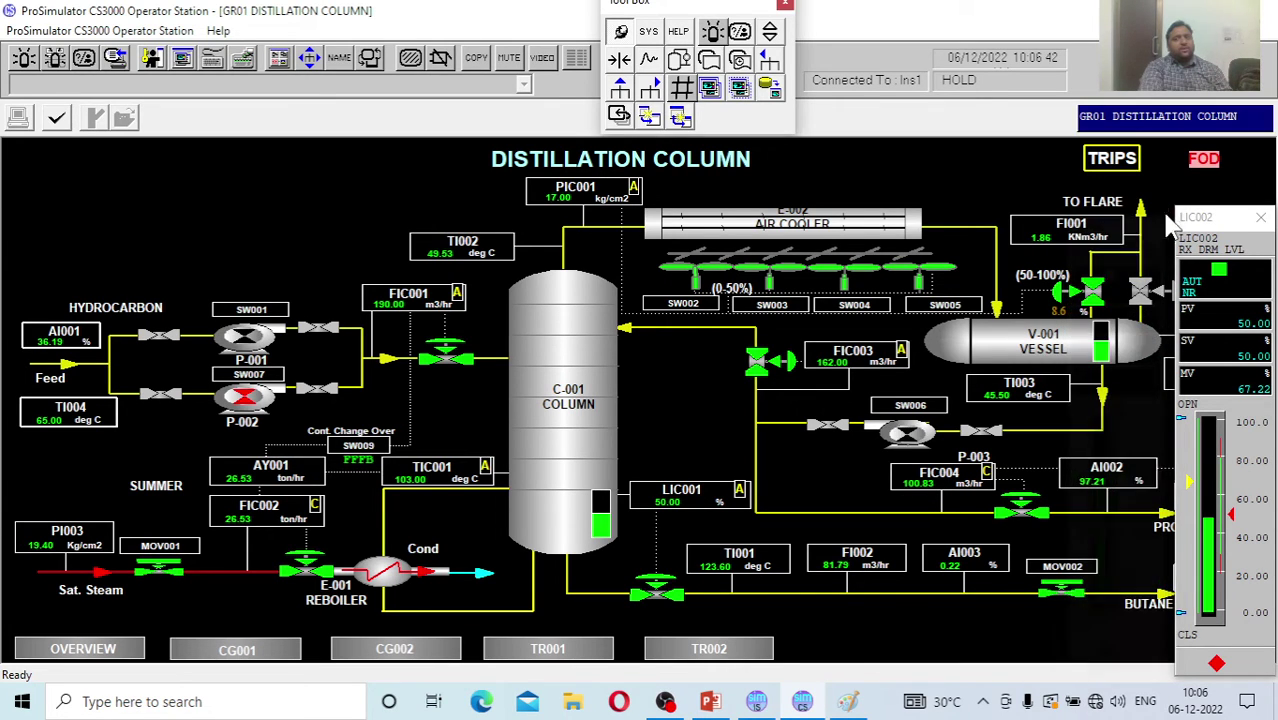
{"action": "left_click", "coordinate": [1263, 217]}
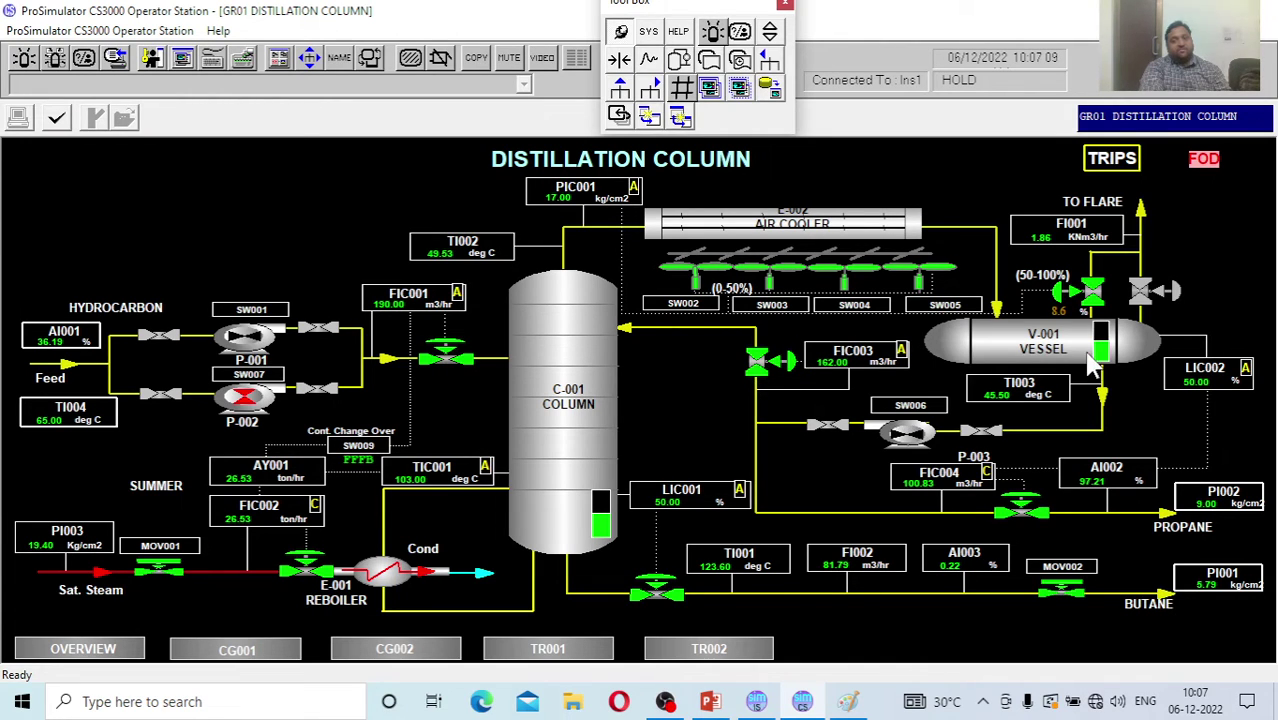
Inspect the faceplate of the FIC003 reflux flow controller and close it.
{"action": "left_click", "coordinate": [846, 366]}
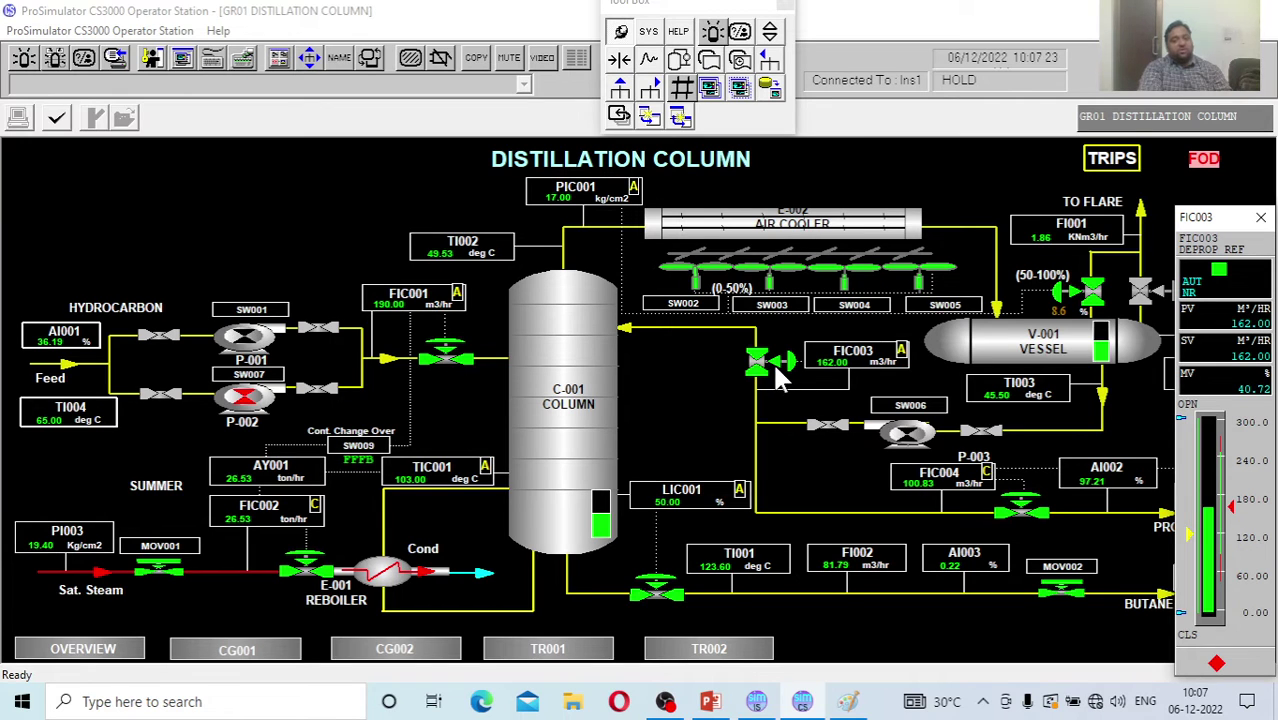
{"action": "left_click", "coordinate": [1268, 219]}
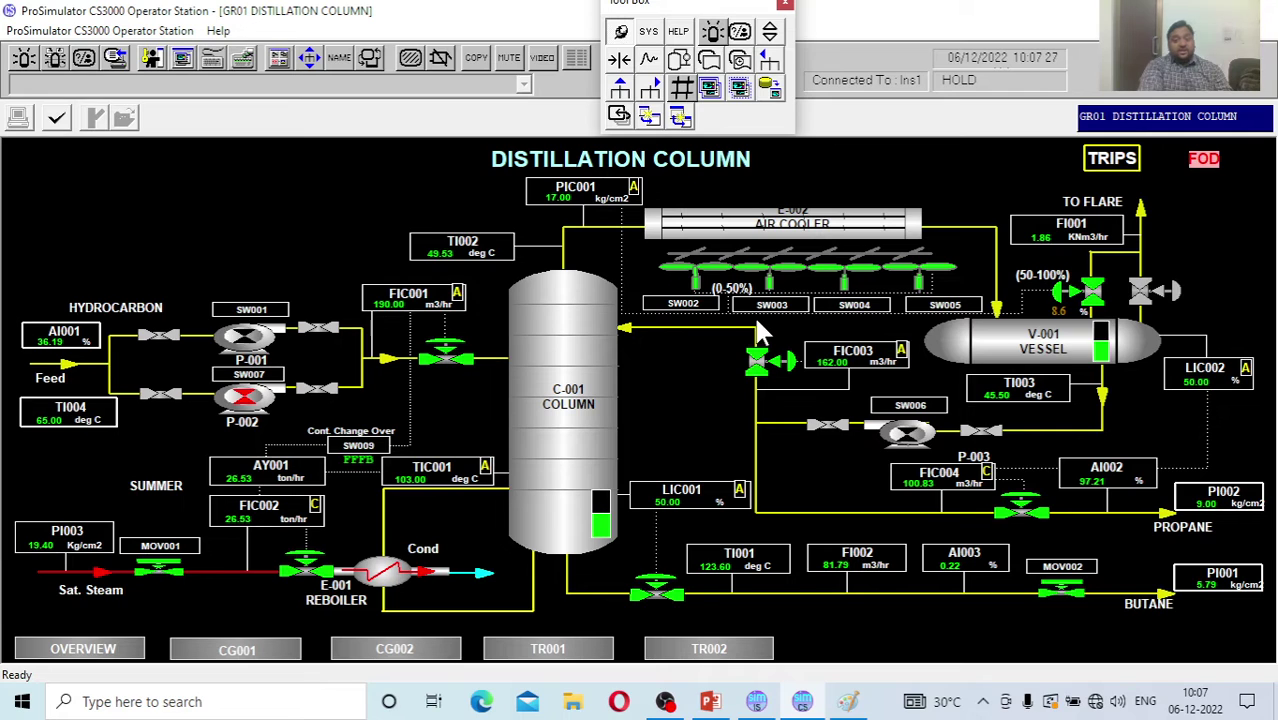
{"action": "left_click", "coordinate": [836, 367]}
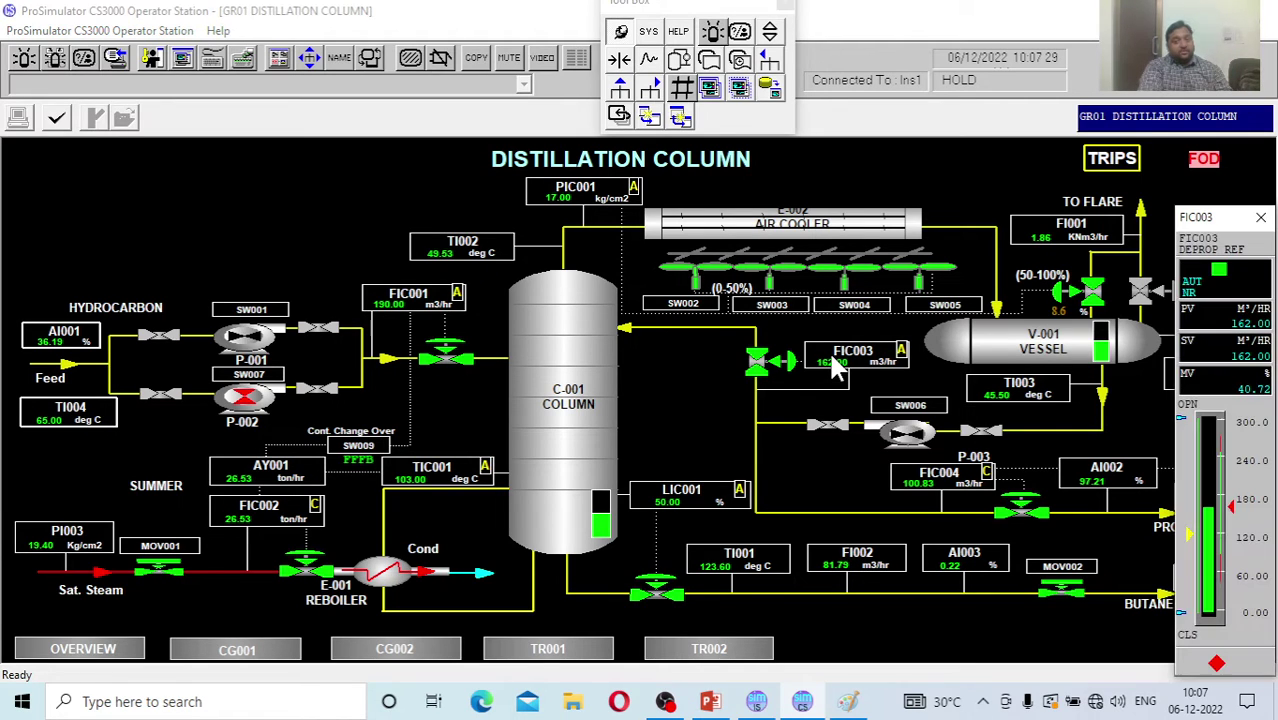
{"action": "left_click", "coordinate": [1264, 220]}
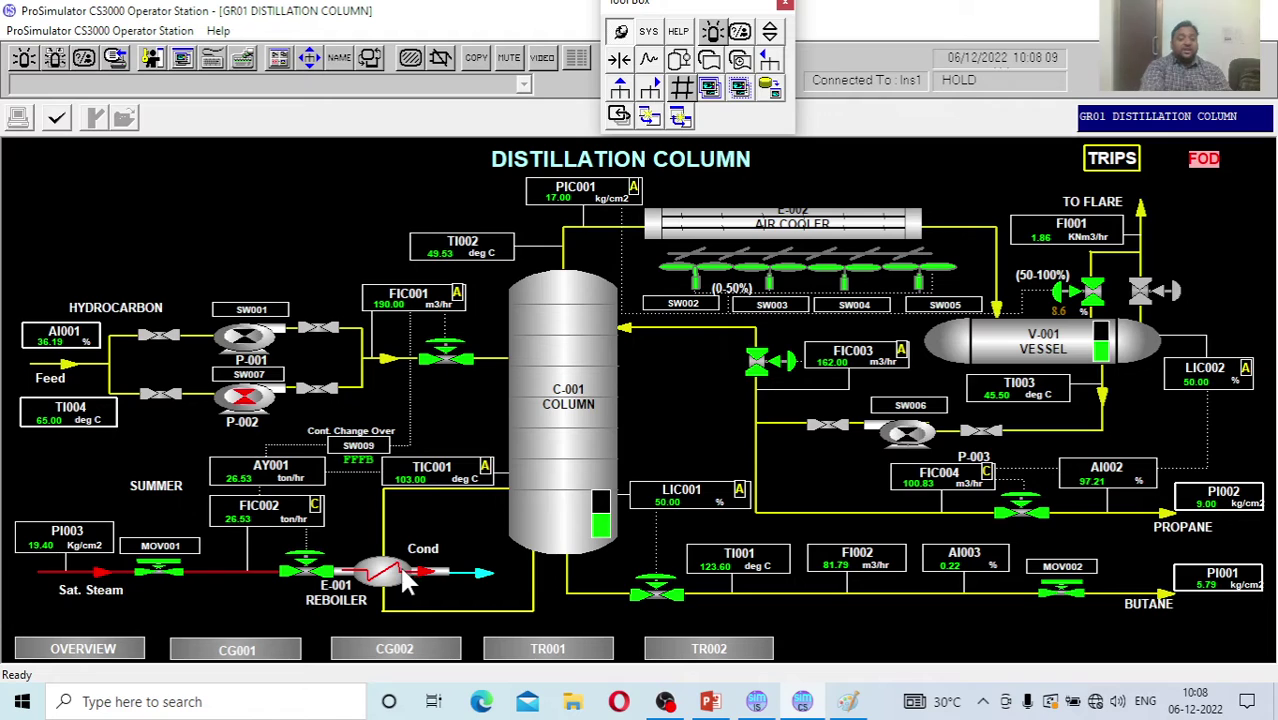
Compare the faceplates of the FIC002 reboiler steam controller and the FIC001 feed flow controller, and close both.
{"action": "left_click", "coordinate": [290, 506]}
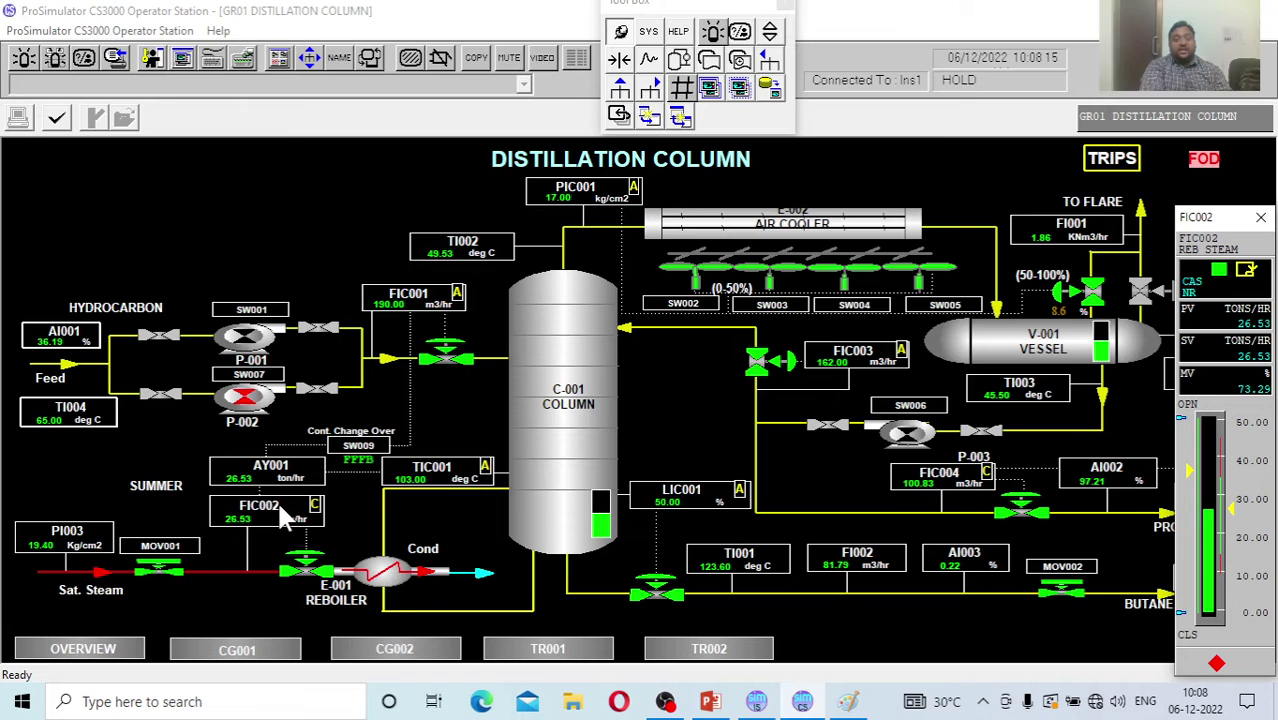
{"action": "left_click", "coordinate": [411, 302]}
{"action": "right_click", "coordinate": [418, 310]}
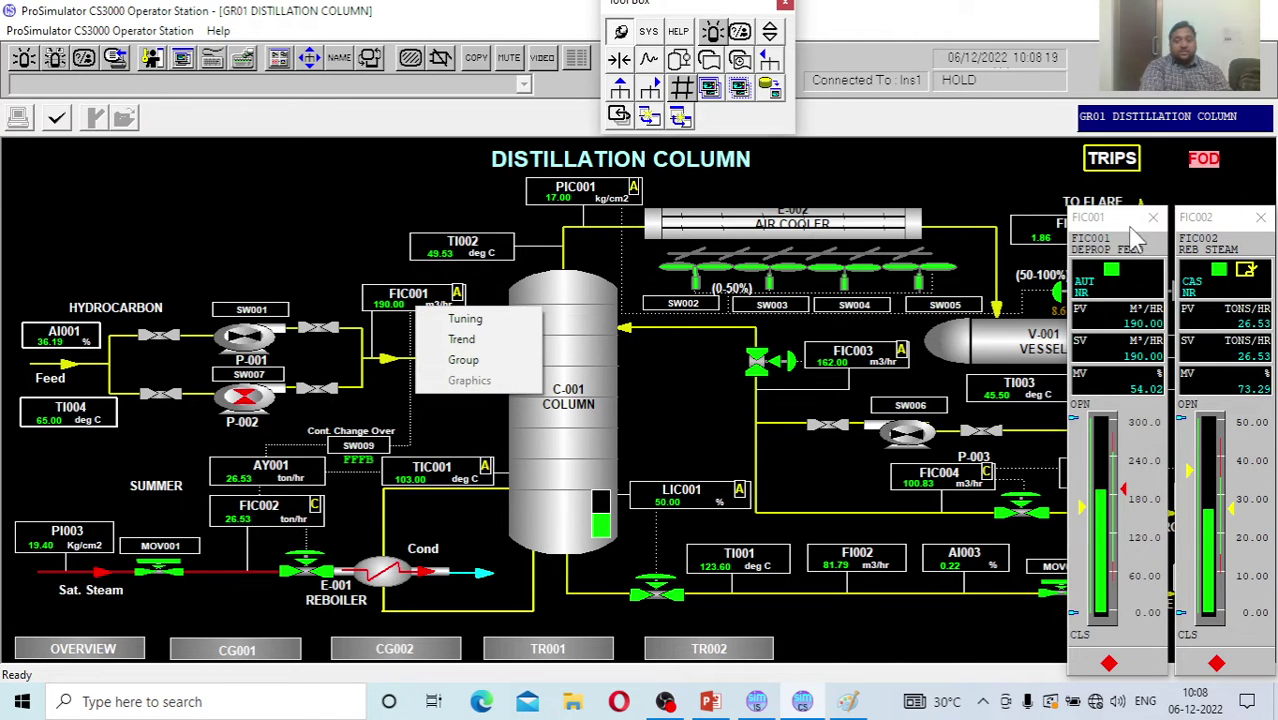
{"action": "left_click", "coordinate": [1152, 218]}
{"action": "left_click", "coordinate": [1260, 217]}
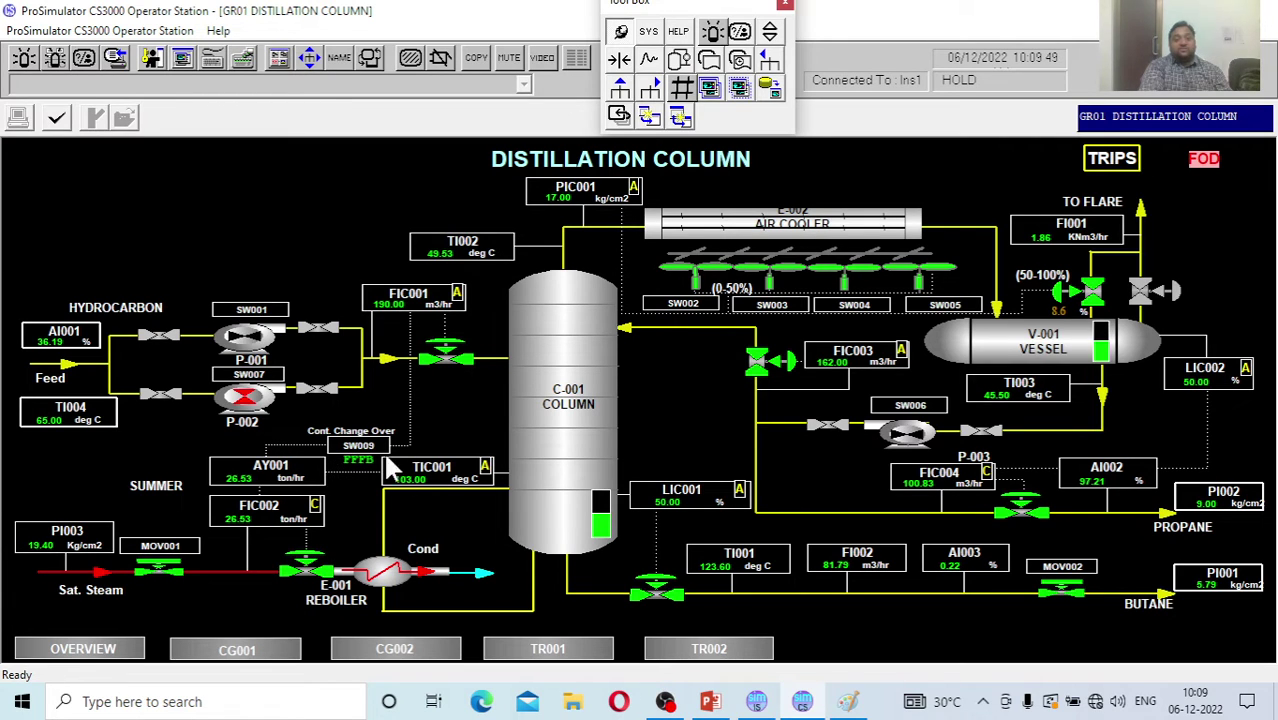
Examine the FIC002 reboiler steam faceplate alongside the TIC001 bottom temperature faceplate, and close both.
{"action": "left_click", "coordinate": [303, 516]}
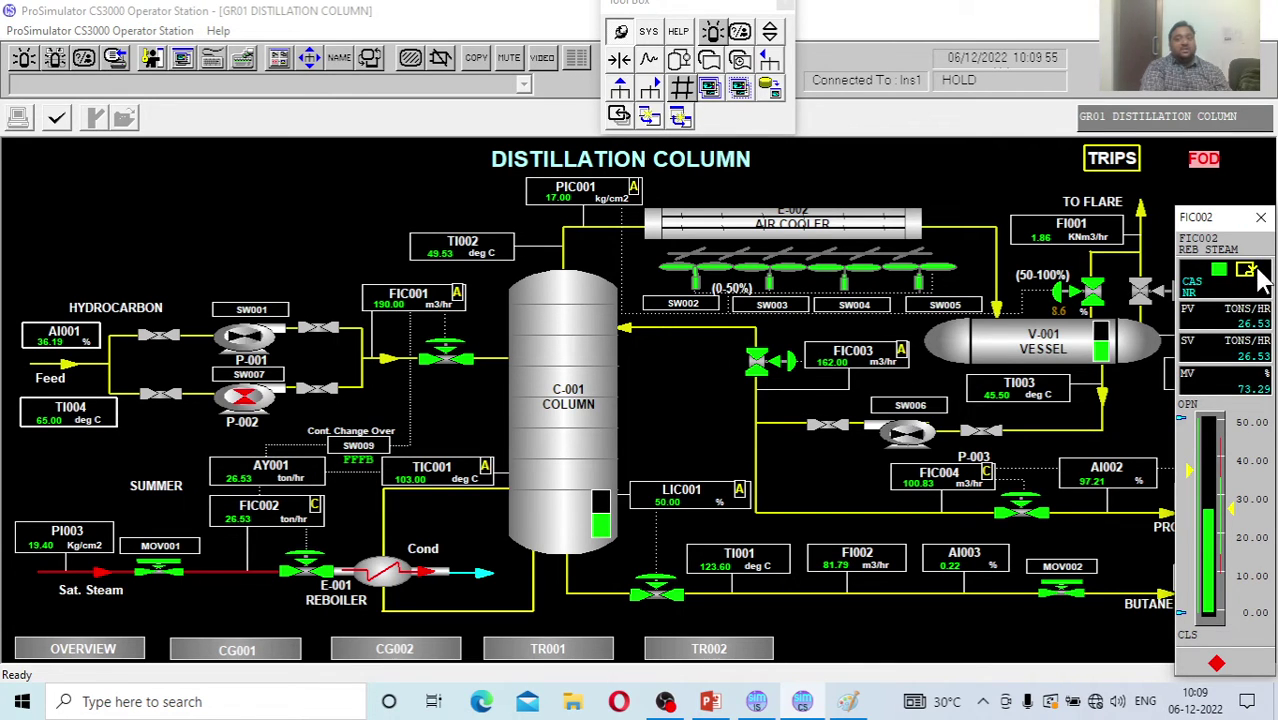
{"action": "left_click", "coordinate": [1261, 217]}
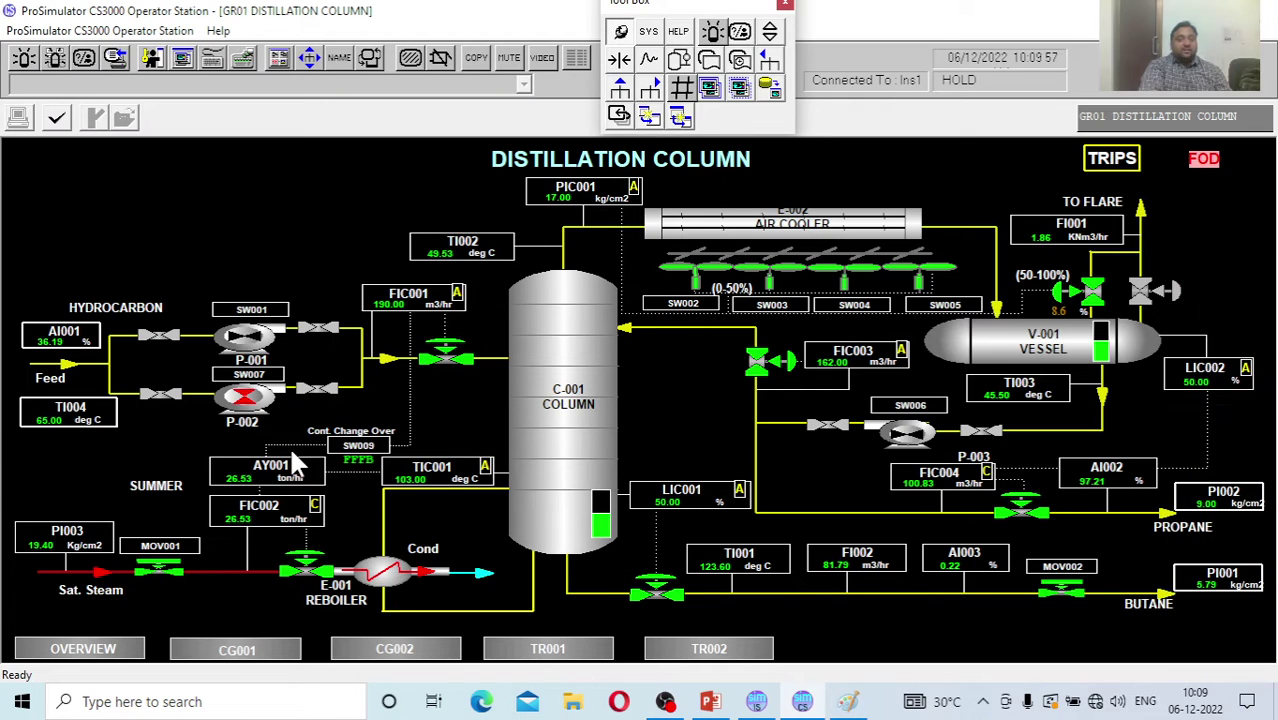
{"action": "left_click", "coordinate": [442, 466]}
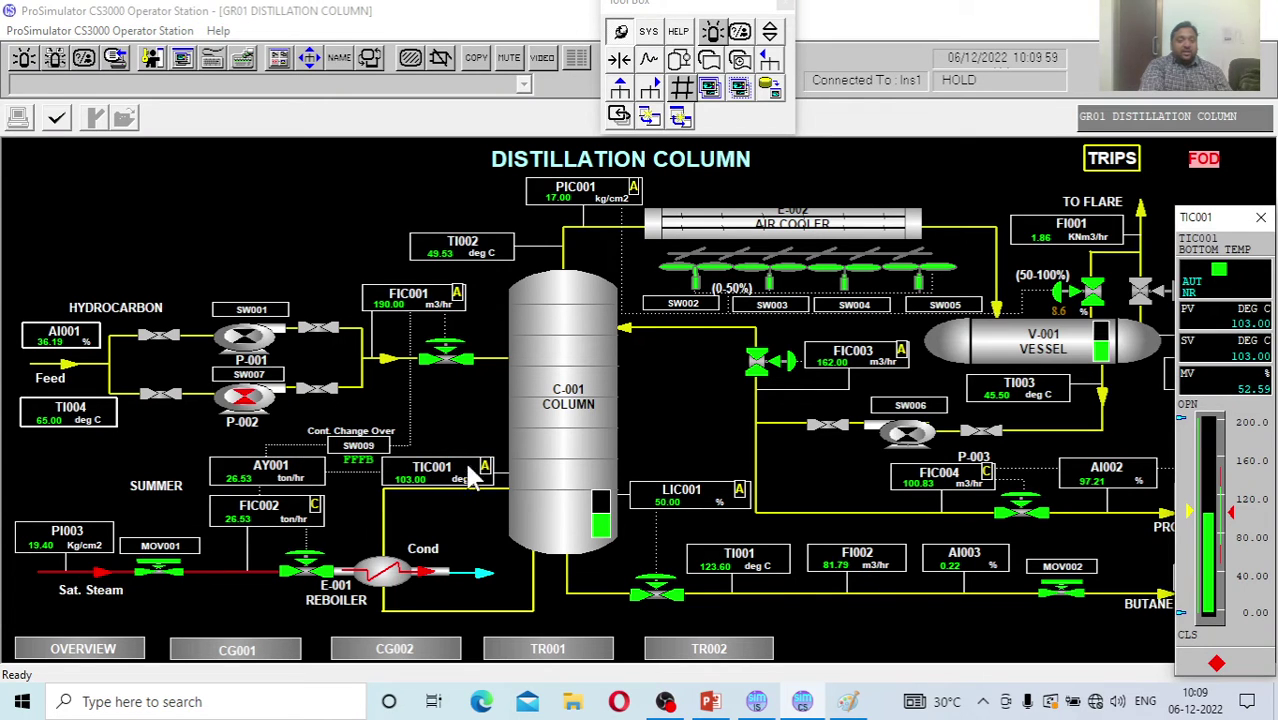
{"action": "left_click", "coordinate": [272, 512]}
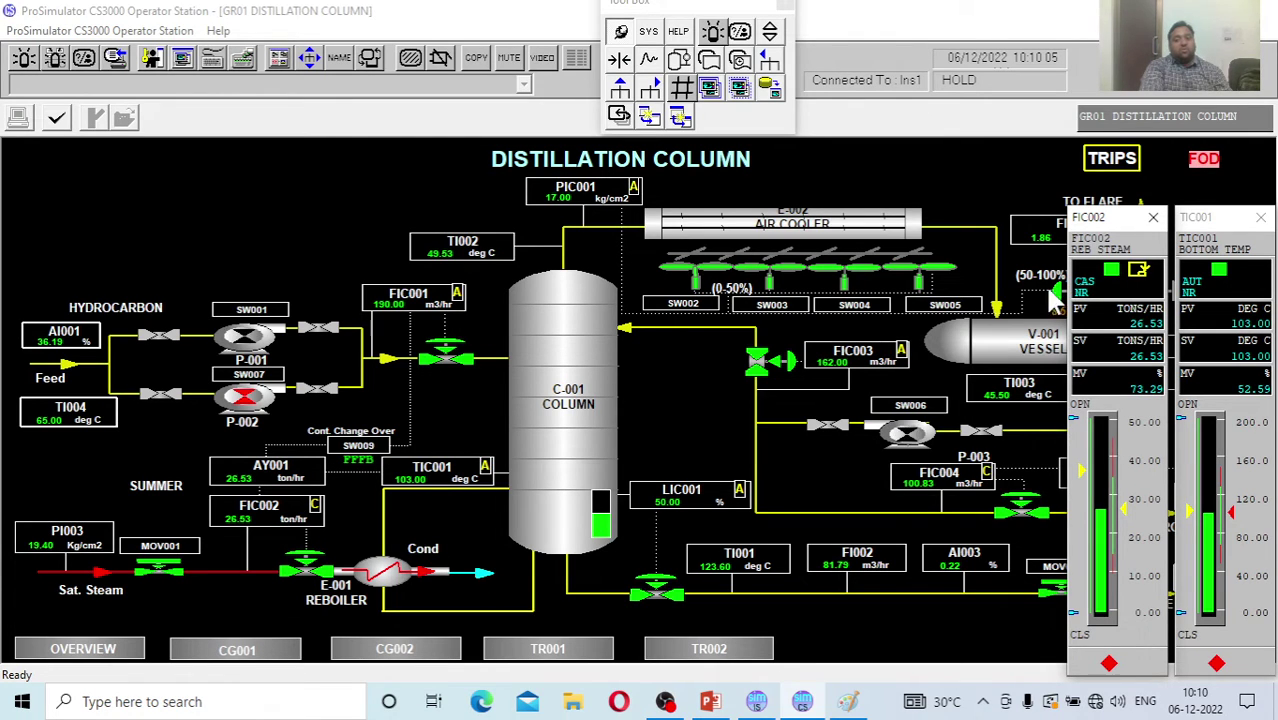
{"action": "left_click", "coordinate": [1153, 217]}
{"action": "left_click", "coordinate": [1260, 220]}
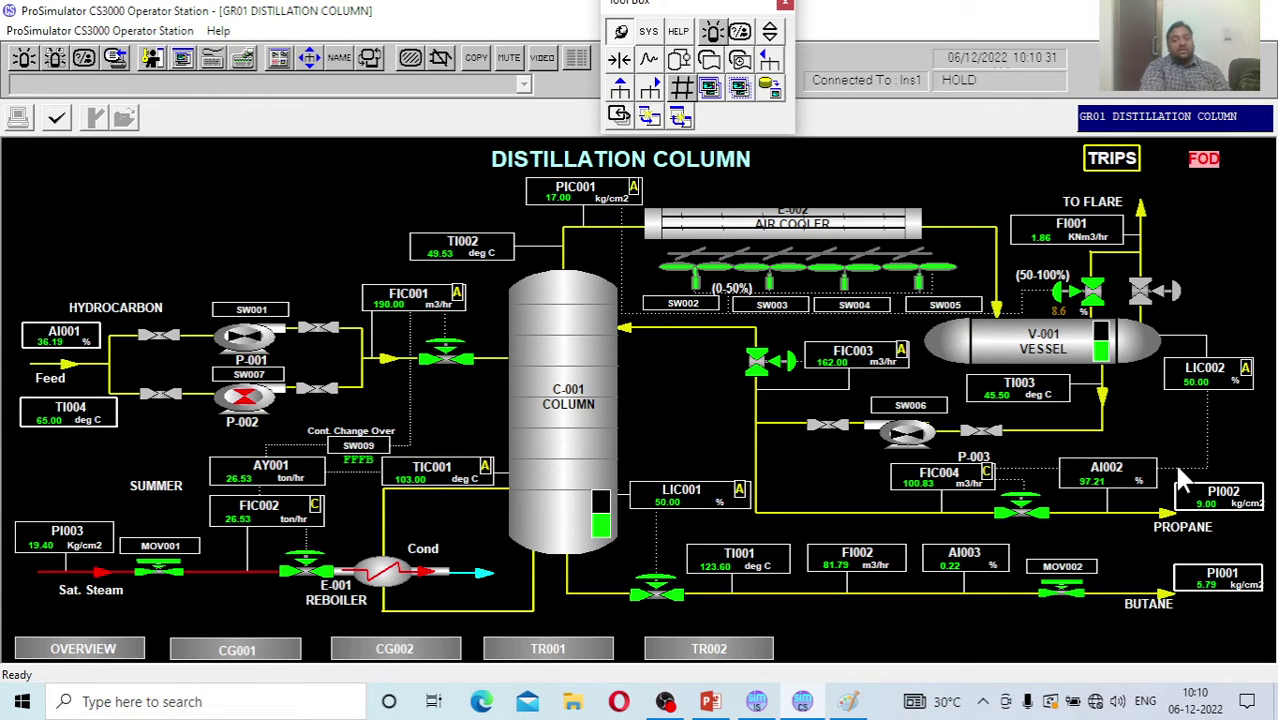
Try to switch the SW009 control changeover to FB.
{"action": "left_click", "coordinate": [368, 450]}
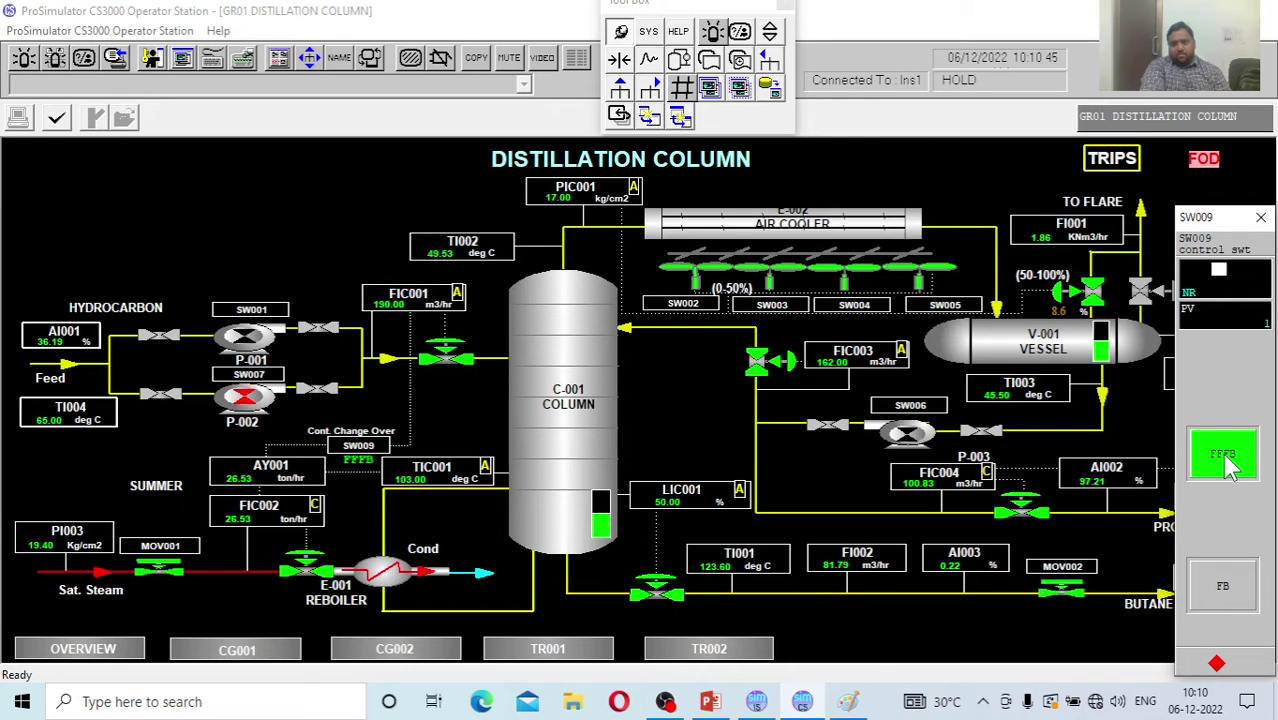
{"action": "left_click", "coordinate": [1250, 600]}
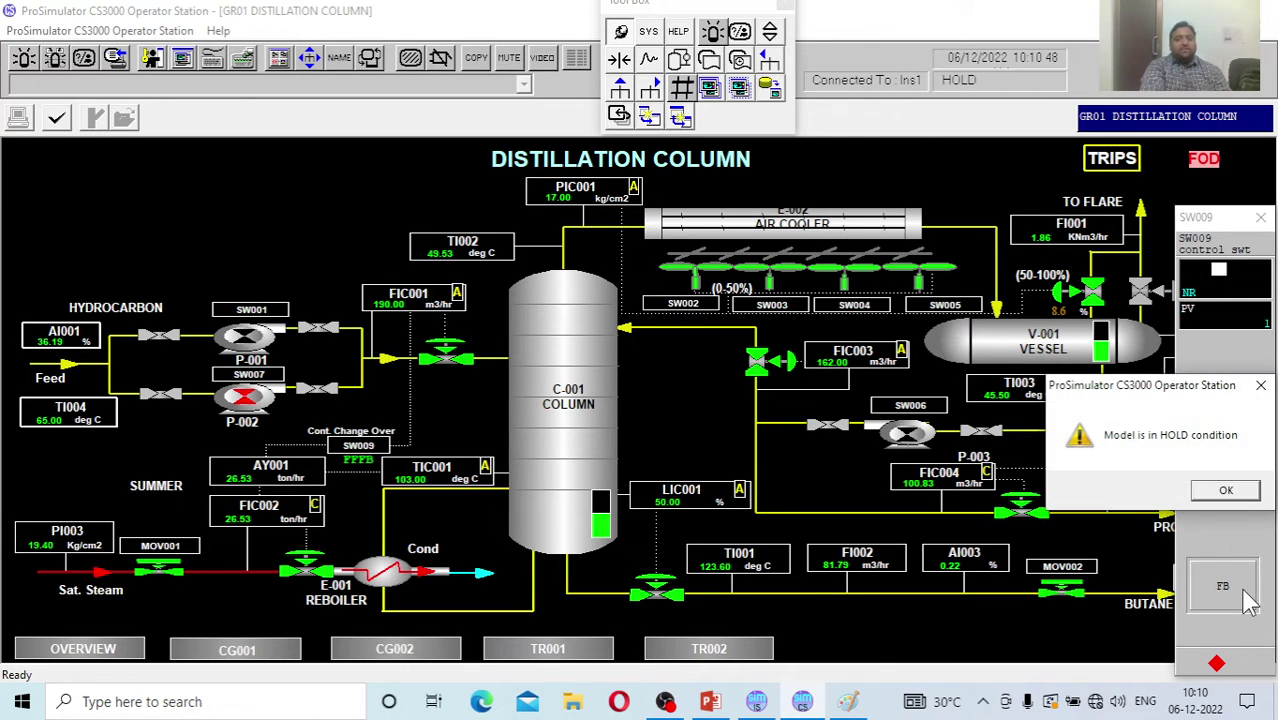
{"action": "left_click", "coordinate": [1222, 490]}
Switch to the ProSimulator Instructor Station, set the distillation model running, and return to the Operator Station.
{"action": "left_click", "coordinate": [757, 701]}
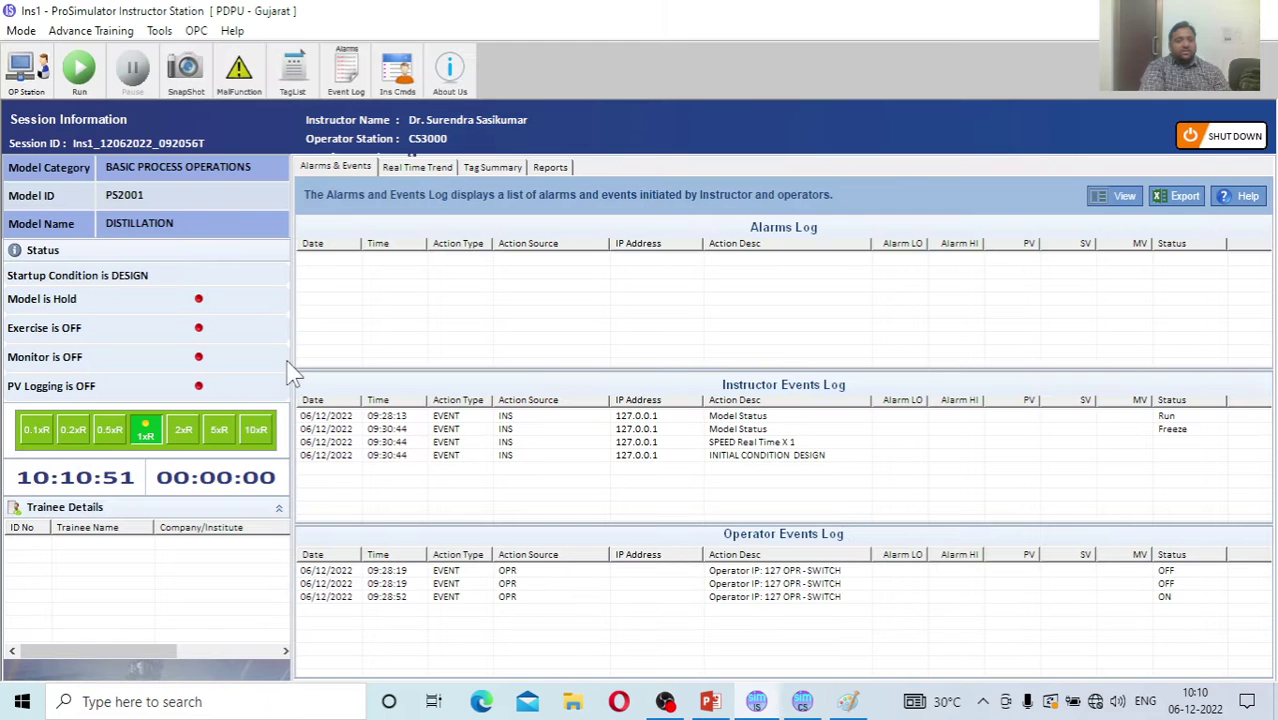
{"action": "left_click", "coordinate": [80, 70]}
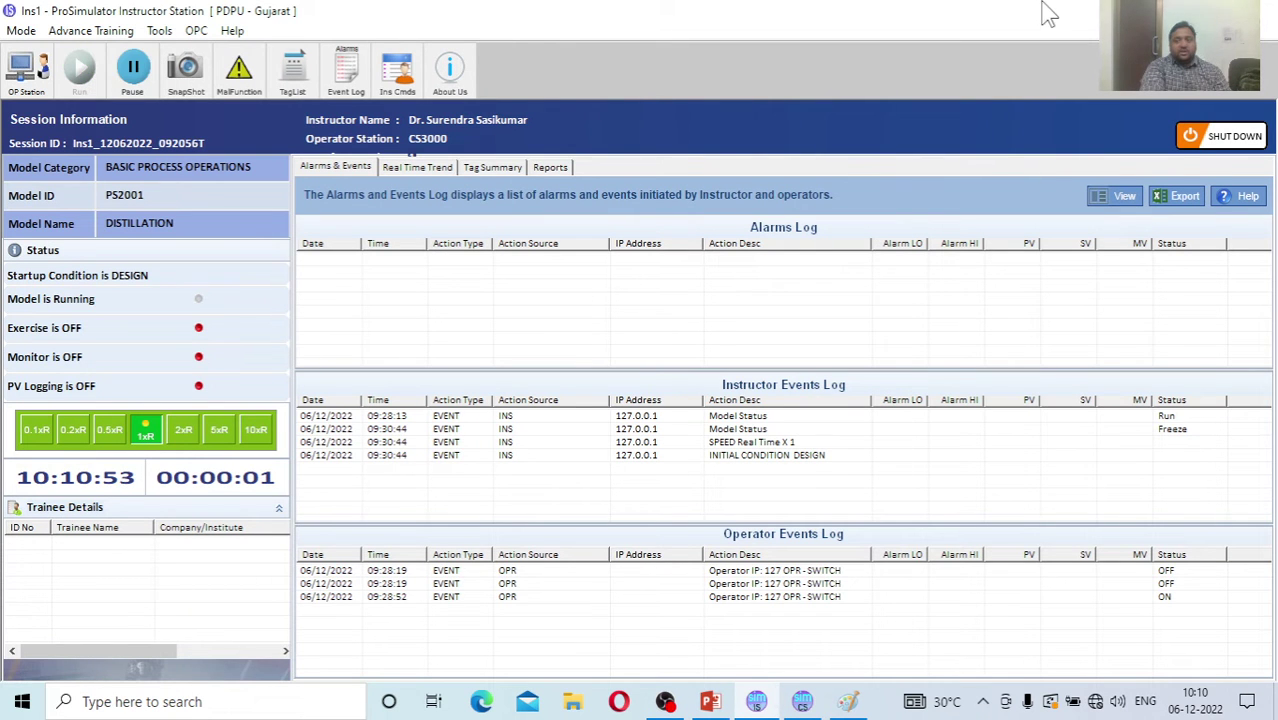
{"action": "key", "text": "alt+Tab"}
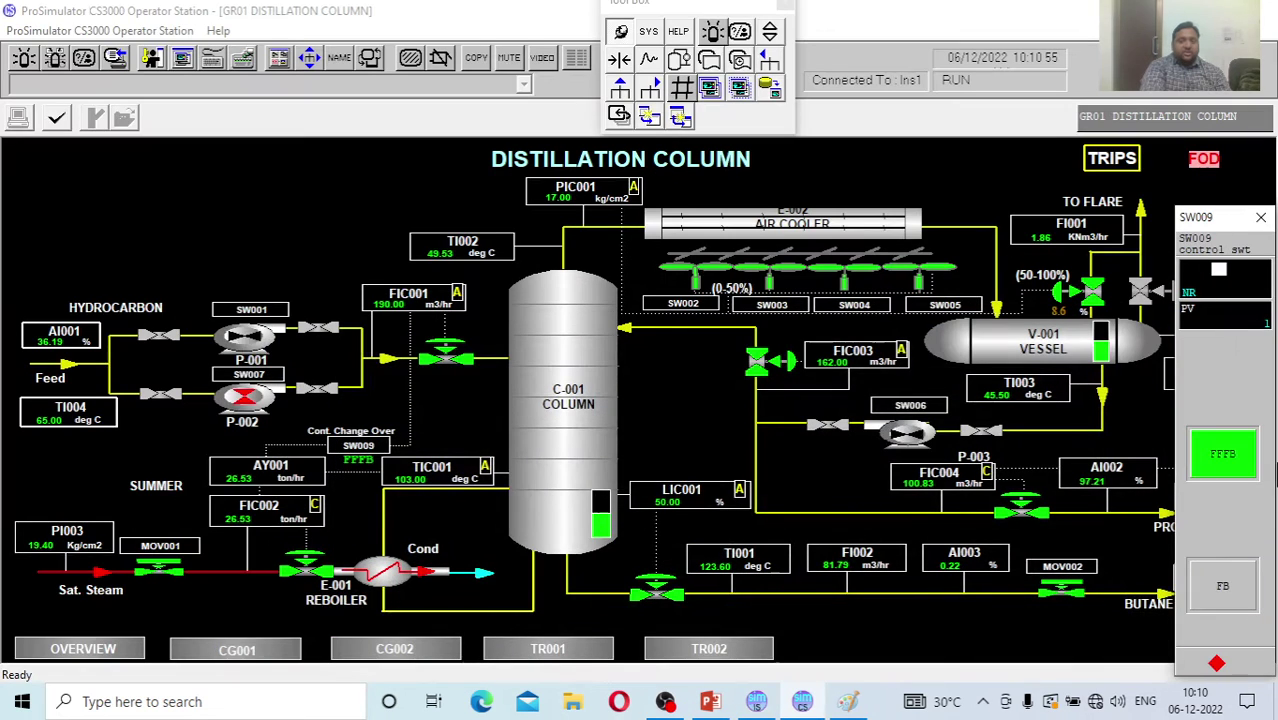
Switch the SW009 control changeover to FB and back to FFFB.
{"action": "left_click", "coordinate": [1226, 578]}
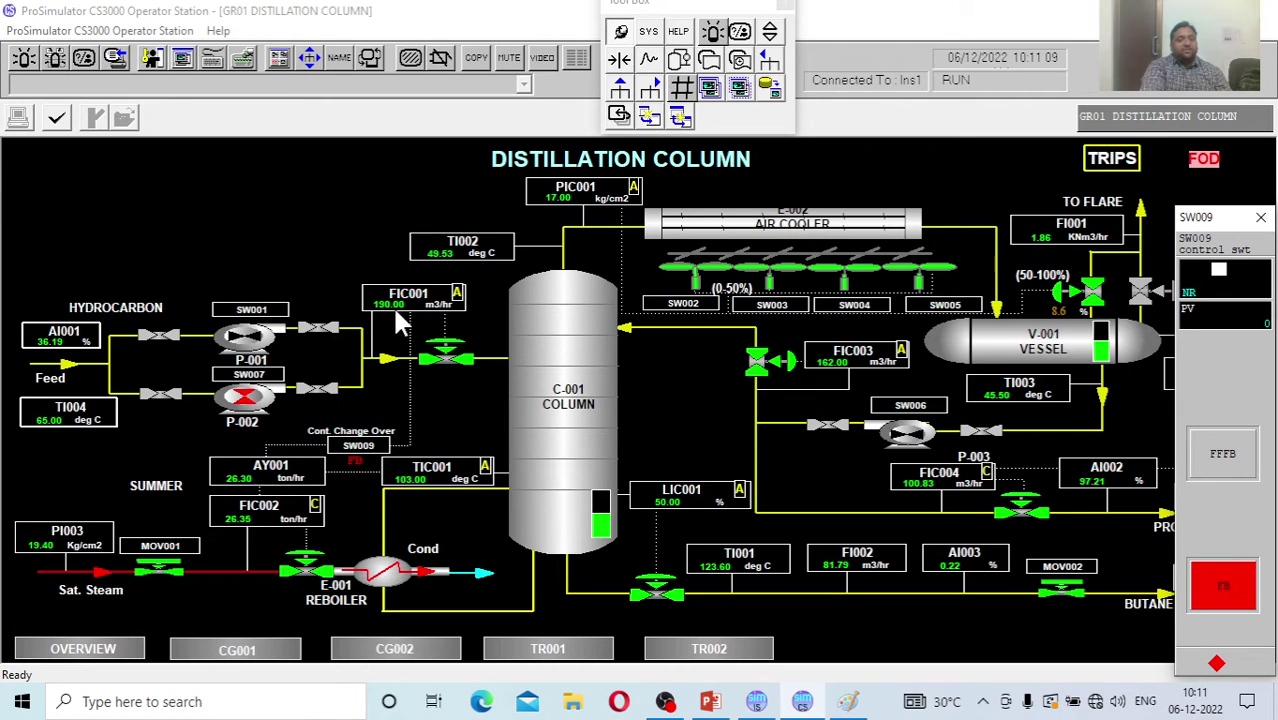
{"action": "left_click", "coordinate": [1236, 474]}
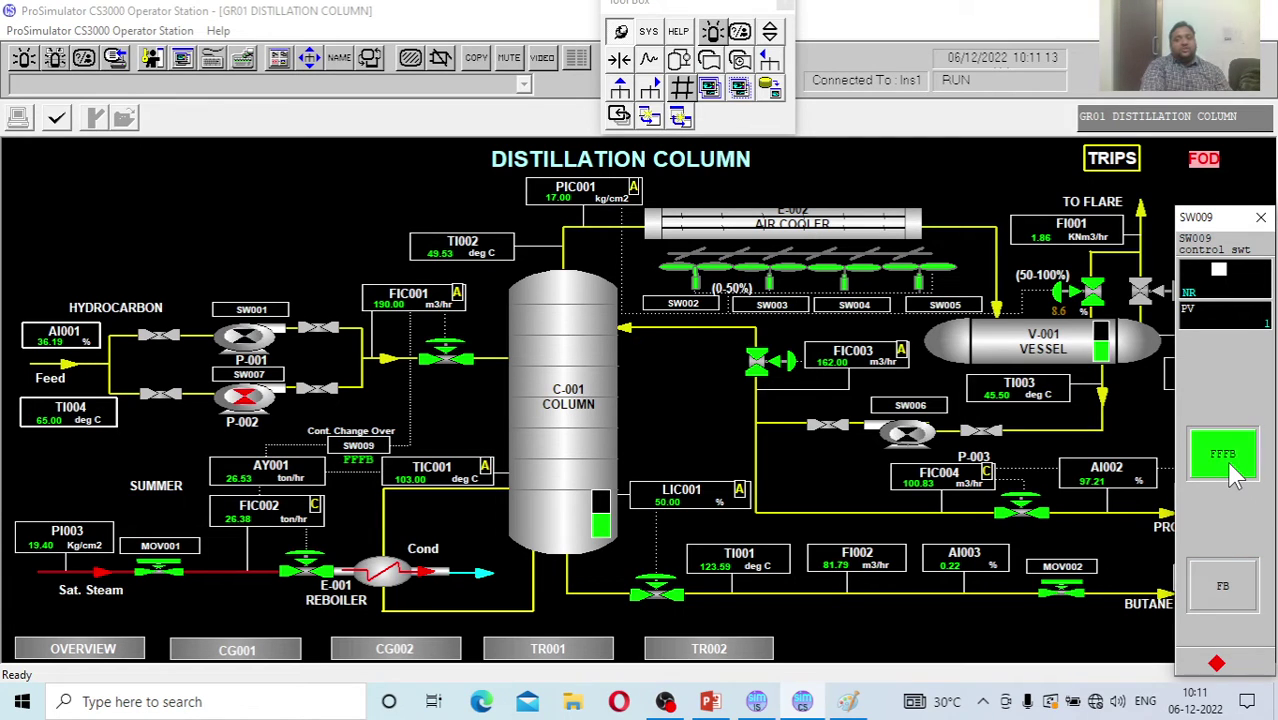
Review the SW009 control changeover and TIC001 bottom temperature faceplates, and close them.
{"action": "left_click", "coordinate": [1261, 217]}
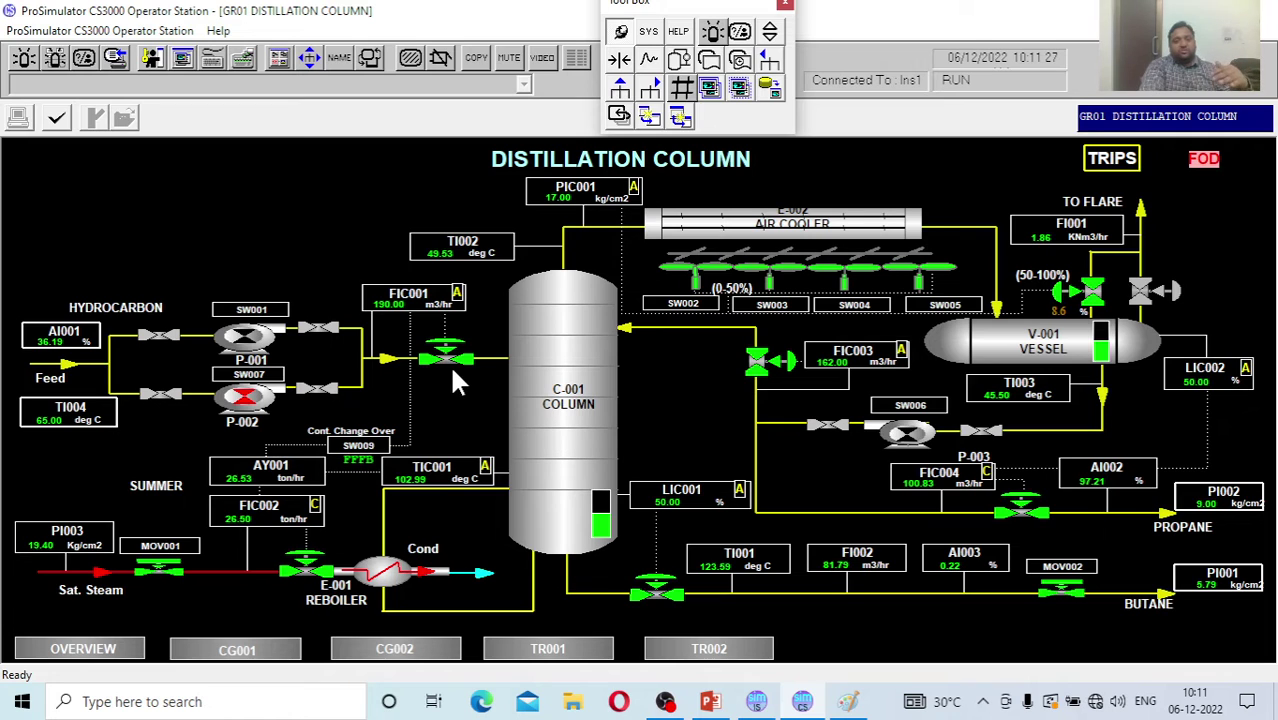
{"action": "left_click", "coordinate": [364, 446]}
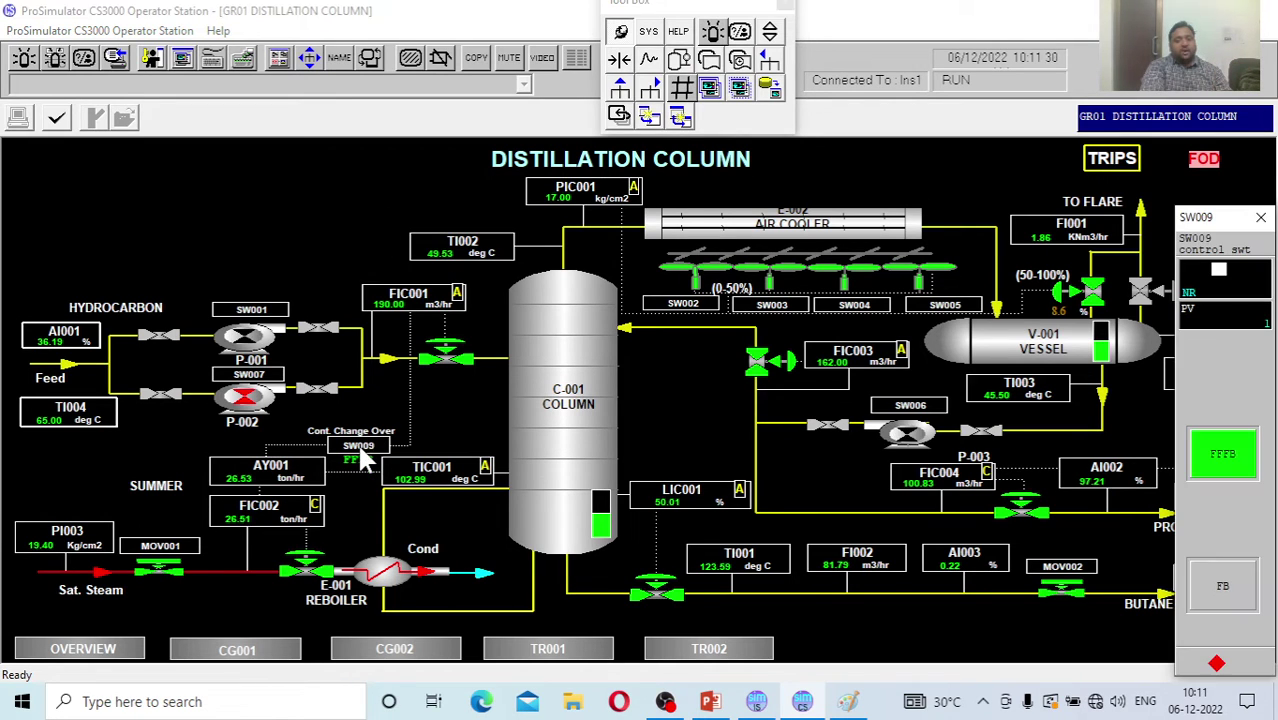
{"action": "left_click", "coordinate": [1260, 217]}
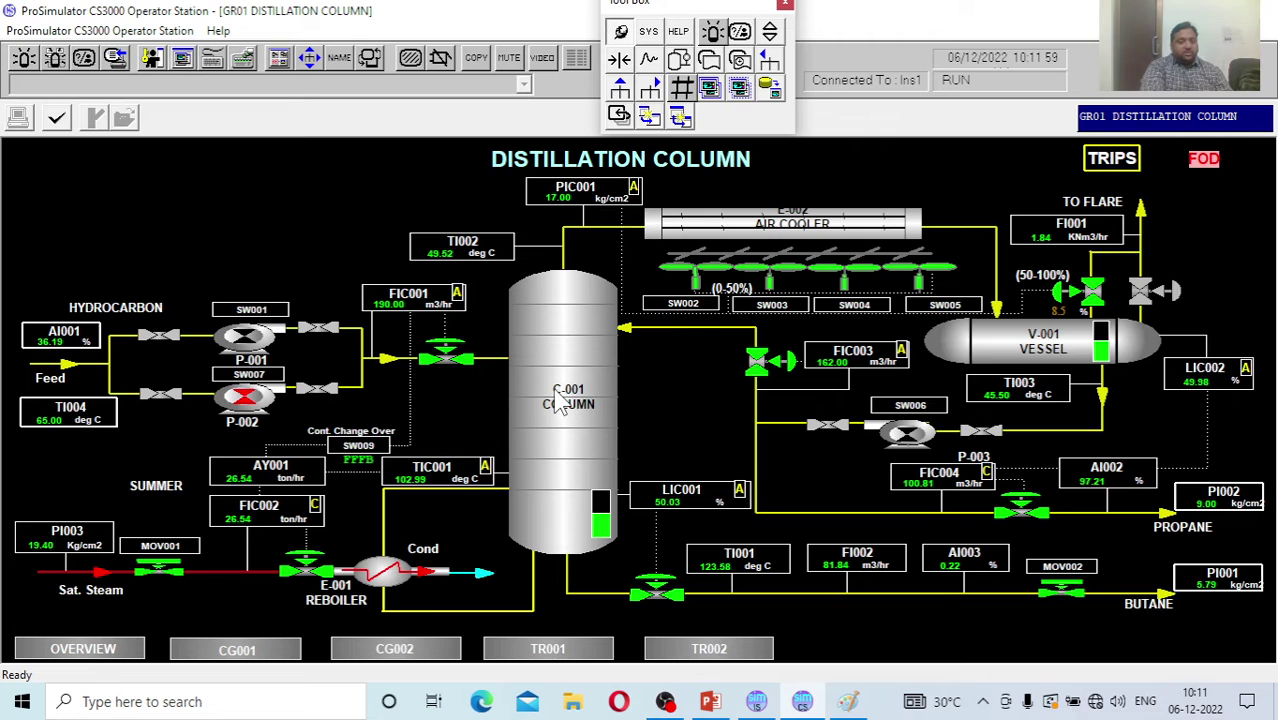
{"action": "left_click", "coordinate": [470, 483]}
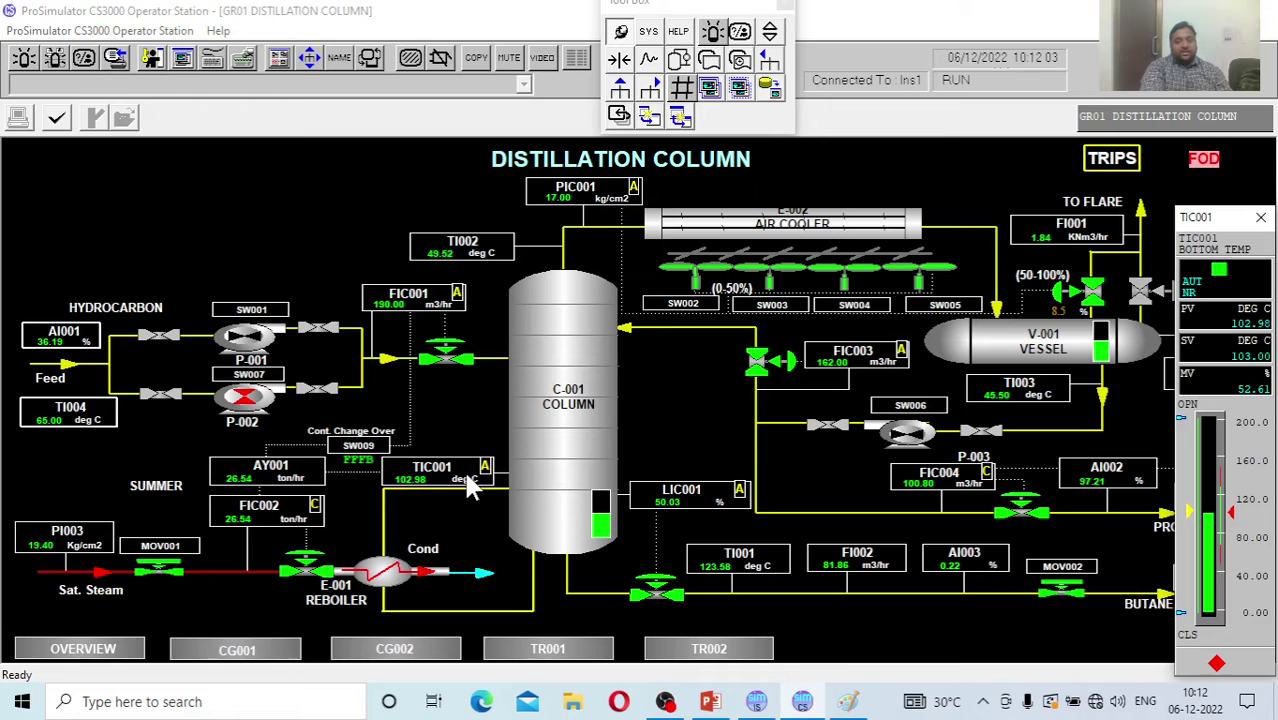
{"action": "left_click", "coordinate": [1261, 217]}
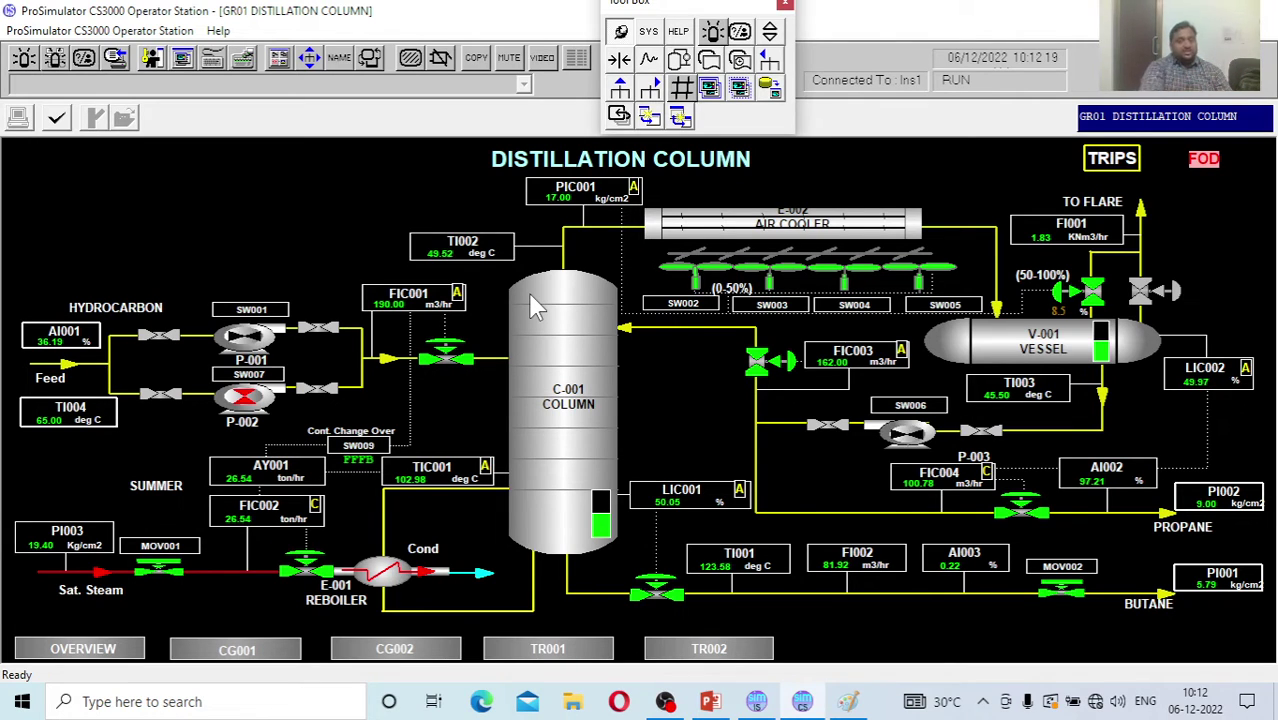
Examine the trips logic graphic, comparing each trip condition and its tripped equipment with the distillation column graphic.
{"action": "left_click", "coordinate": [1103, 157]}
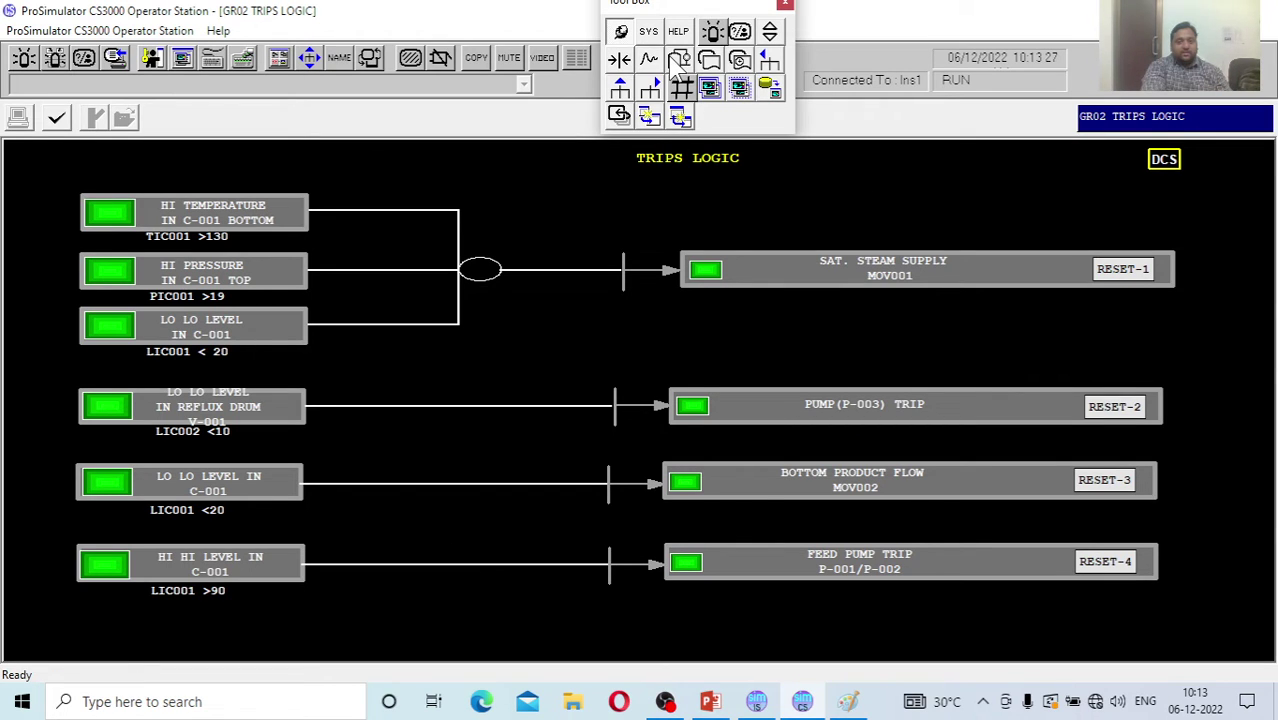
{"action": "left_click", "coordinate": [1163, 162]}
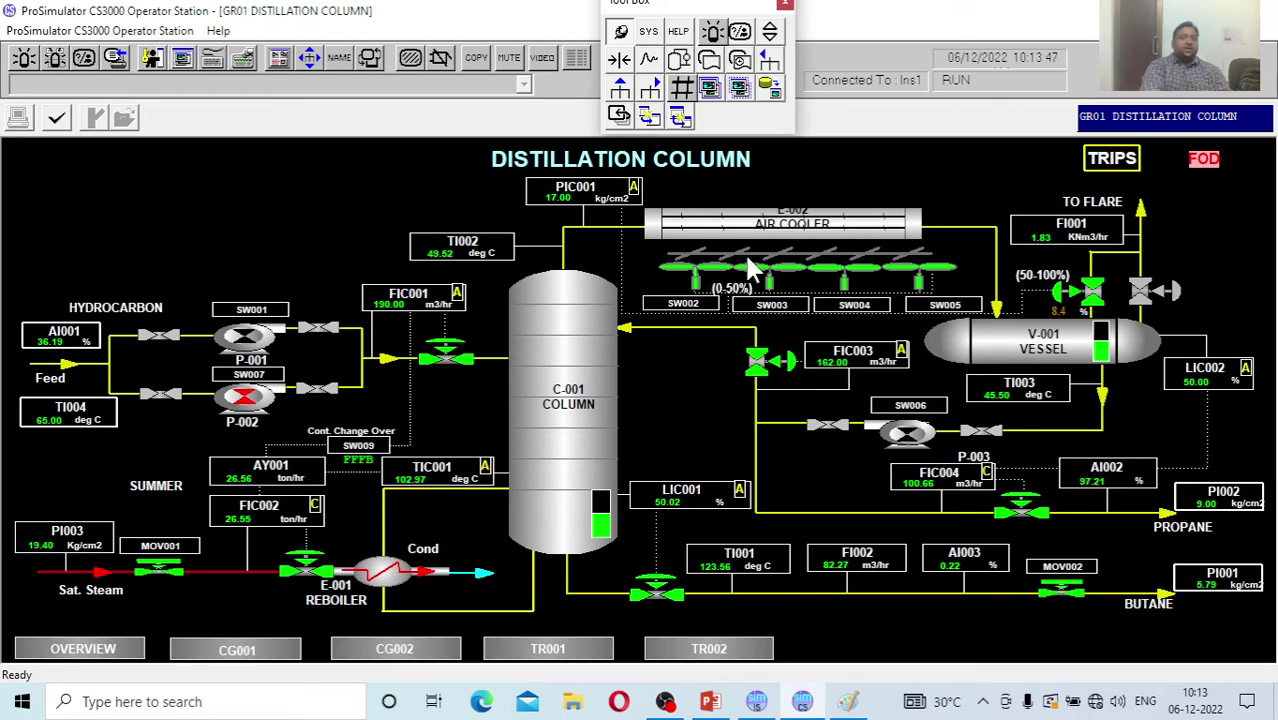
{"action": "left_click", "coordinate": [1120, 158]}
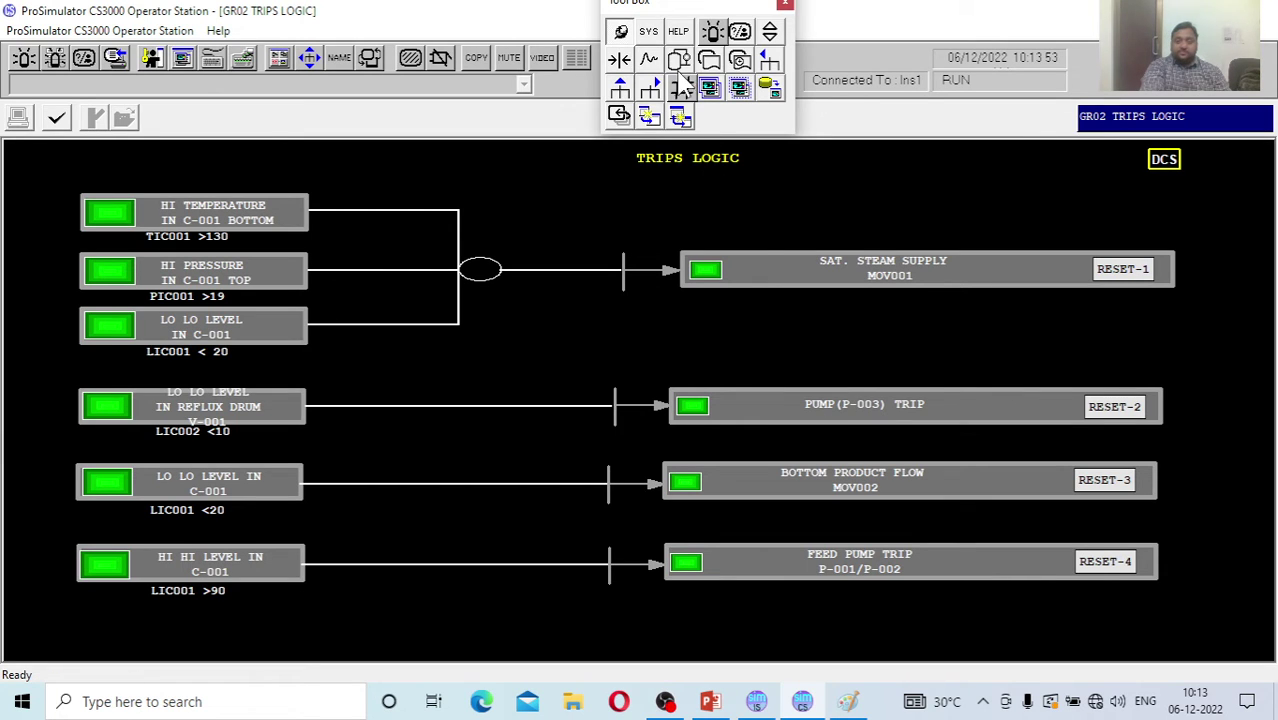
{"action": "left_click", "coordinate": [1162, 162]}
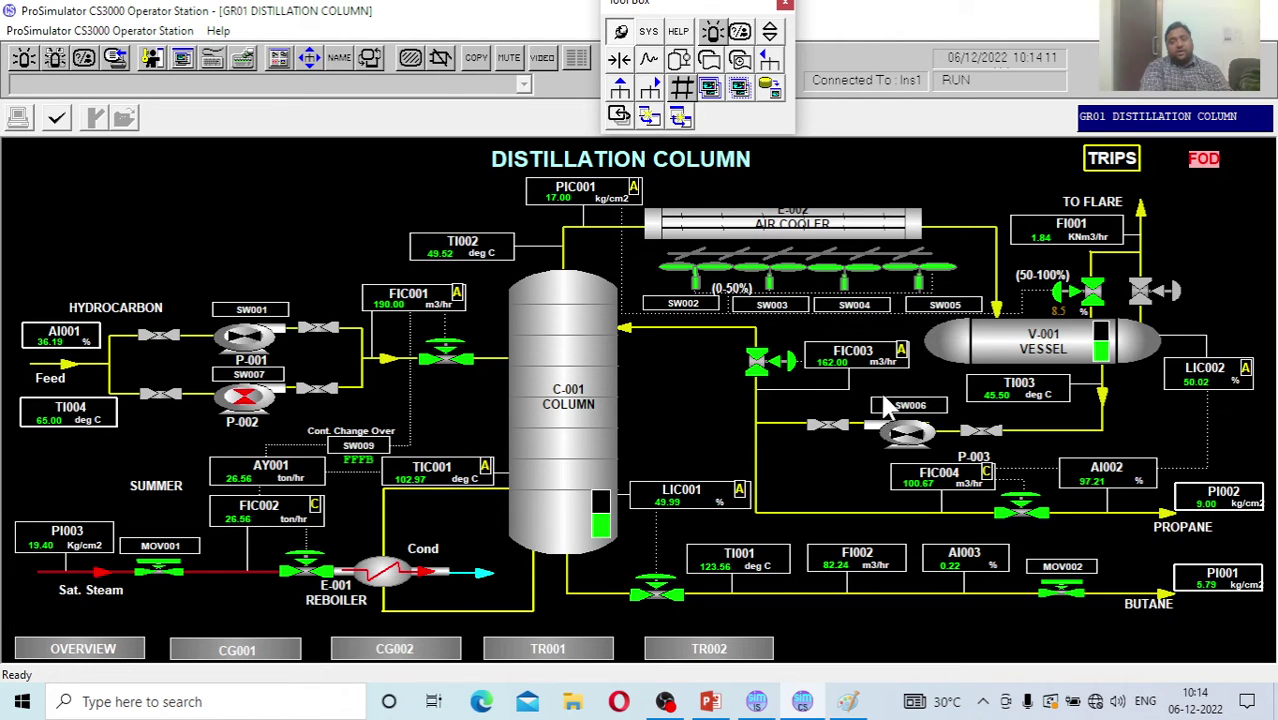
{"action": "left_click", "coordinate": [1108, 159]}
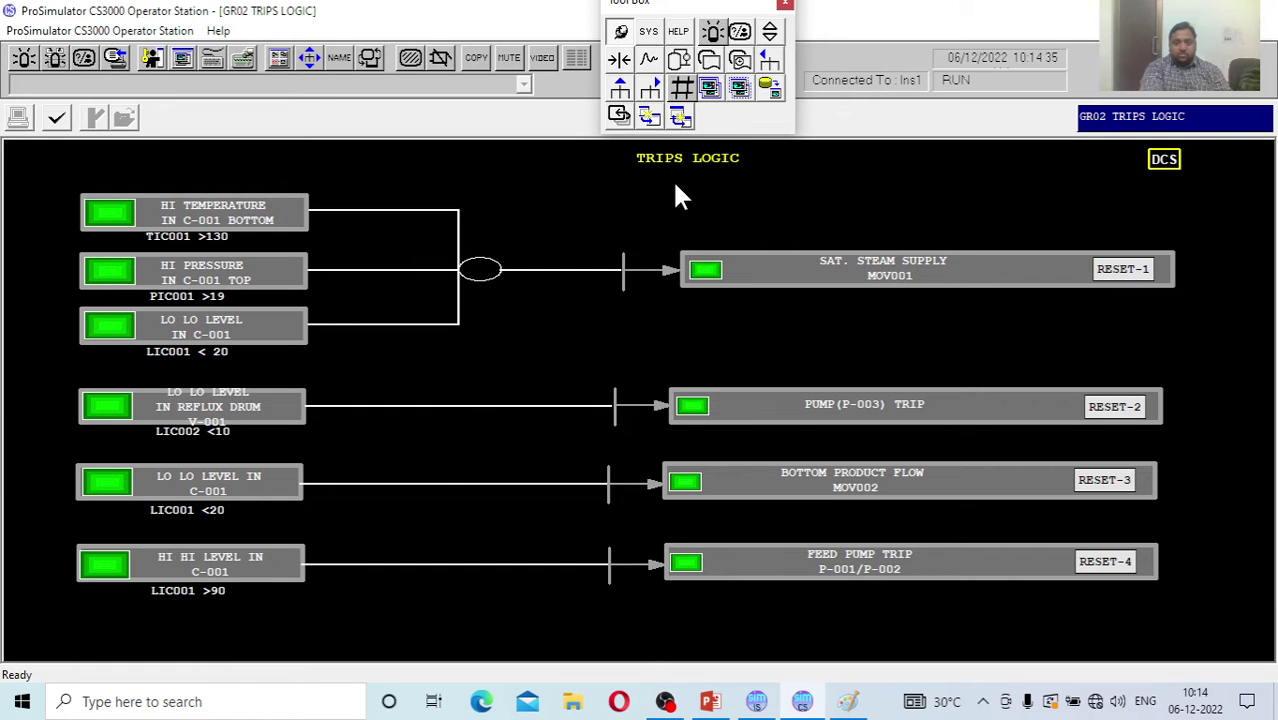
{"action": "left_click", "coordinate": [1170, 160]}
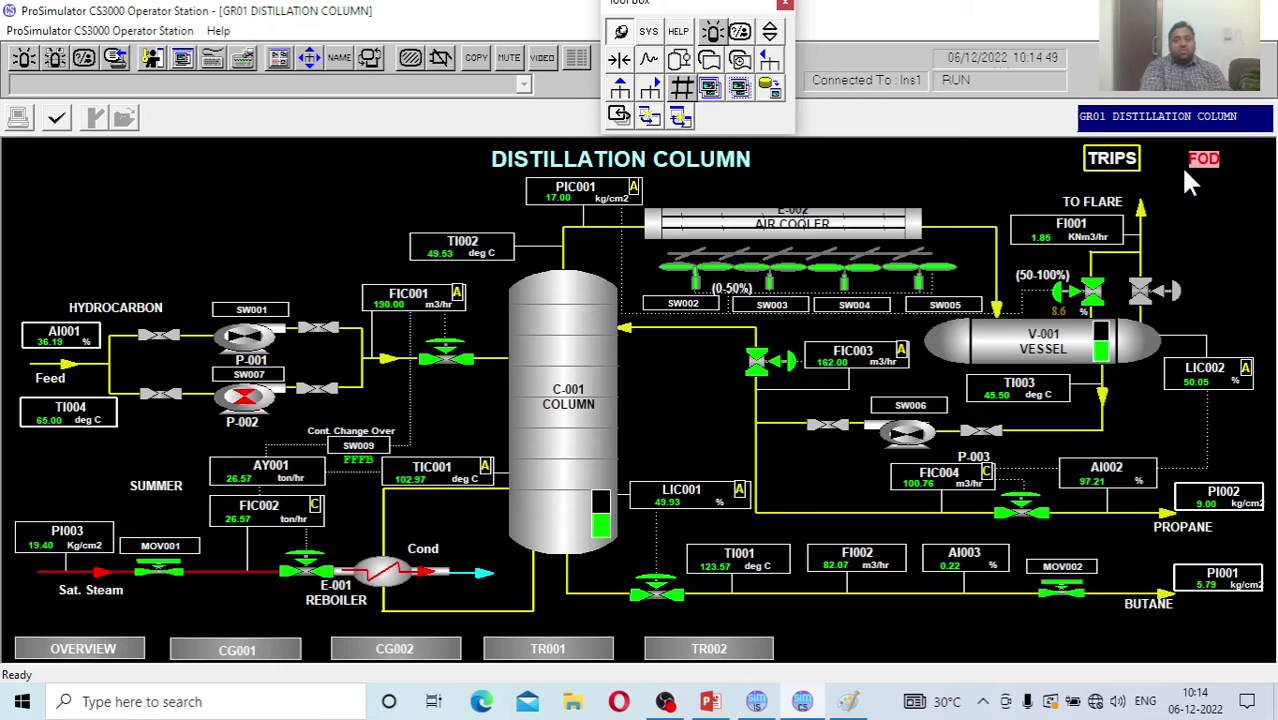
{"action": "left_click", "coordinate": [1121, 162]}
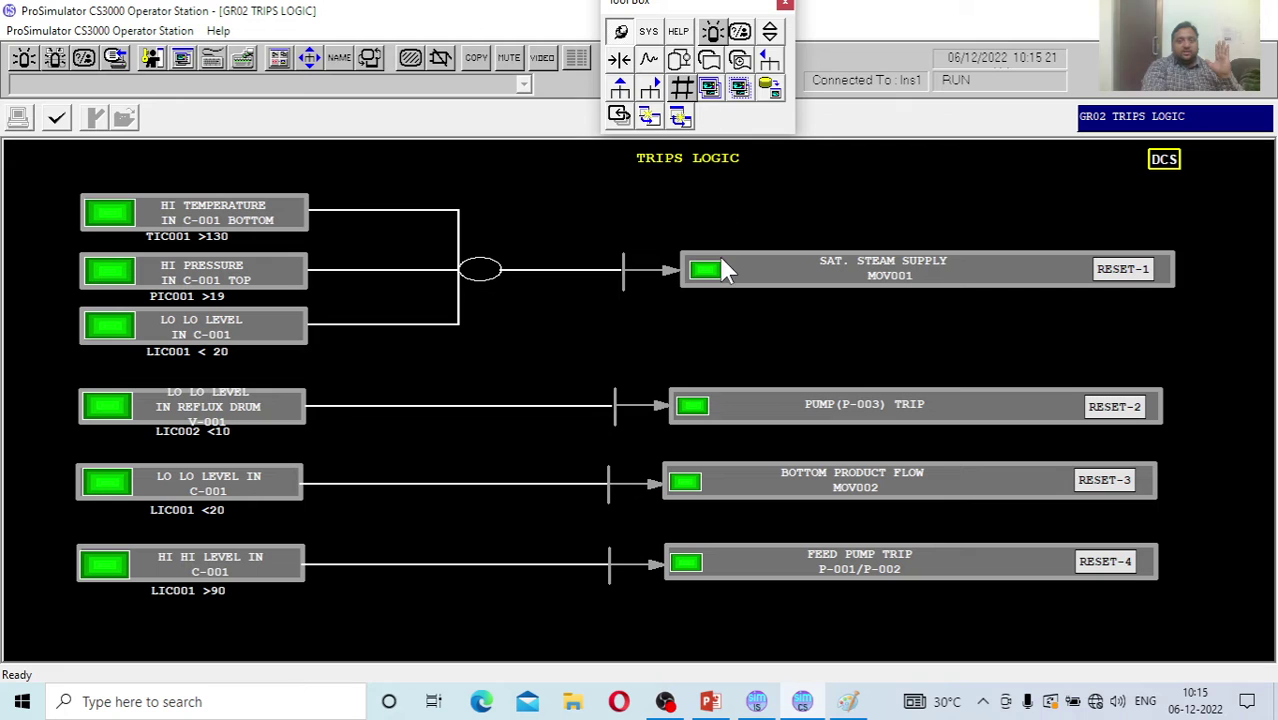
{"action": "left_click", "coordinate": [1165, 159]}
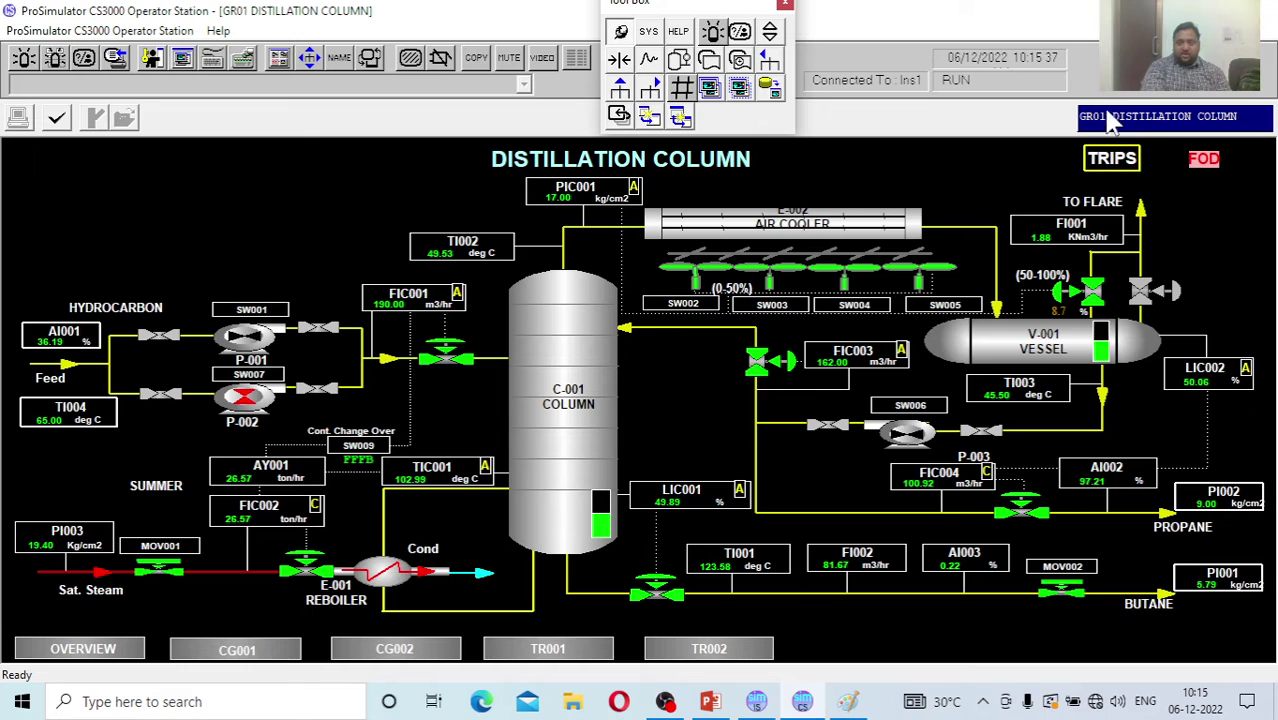
{"action": "left_click", "coordinate": [1108, 158]}
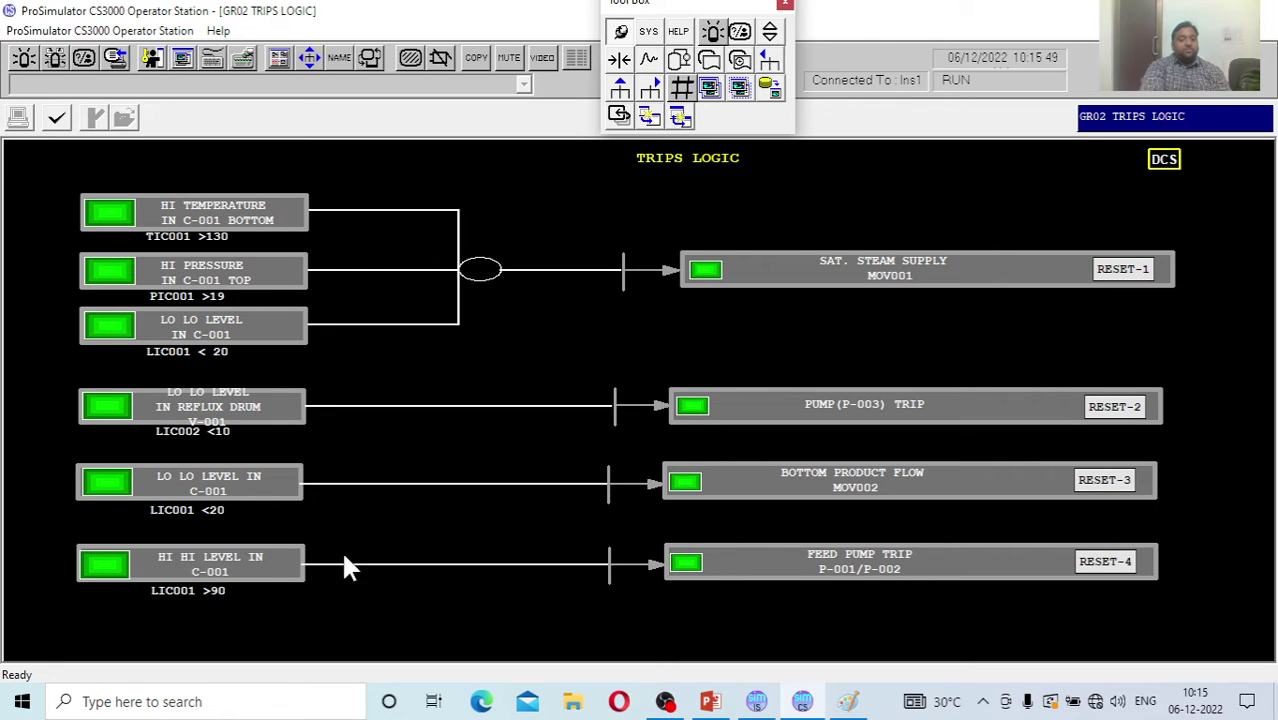
{"action": "left_click", "coordinate": [1163, 160]}
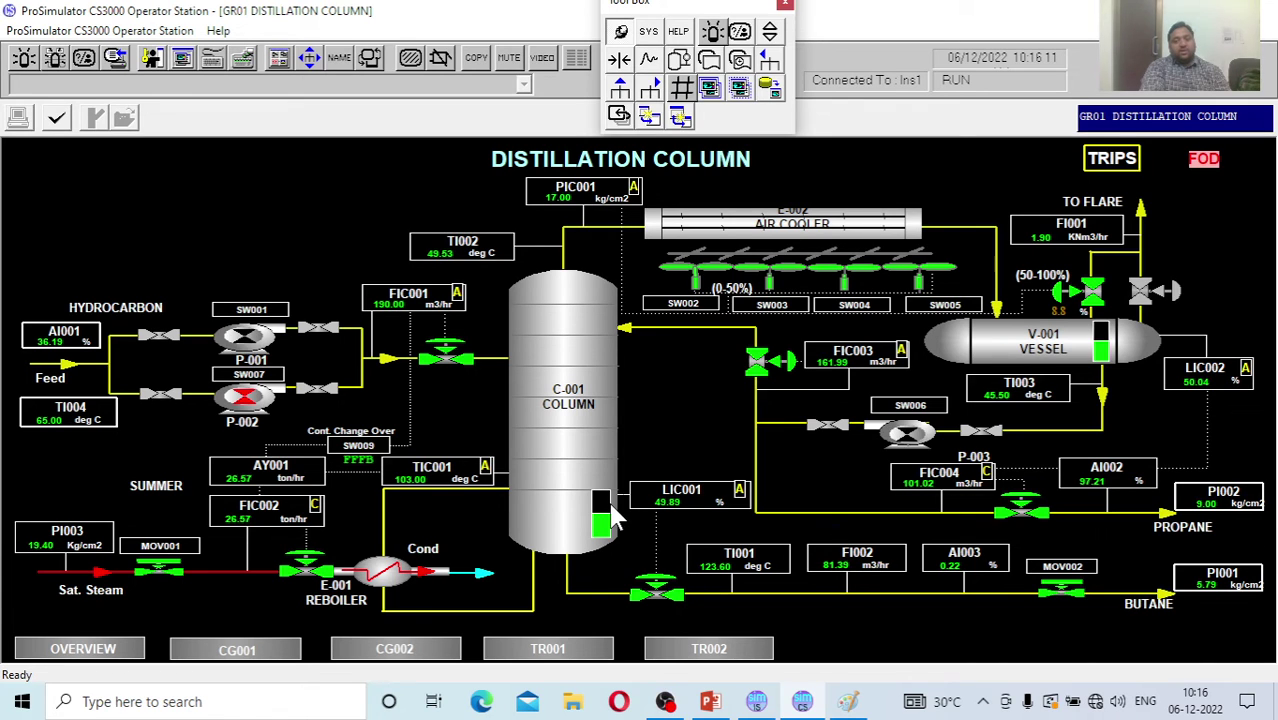
{"action": "left_click", "coordinate": [1113, 159]}
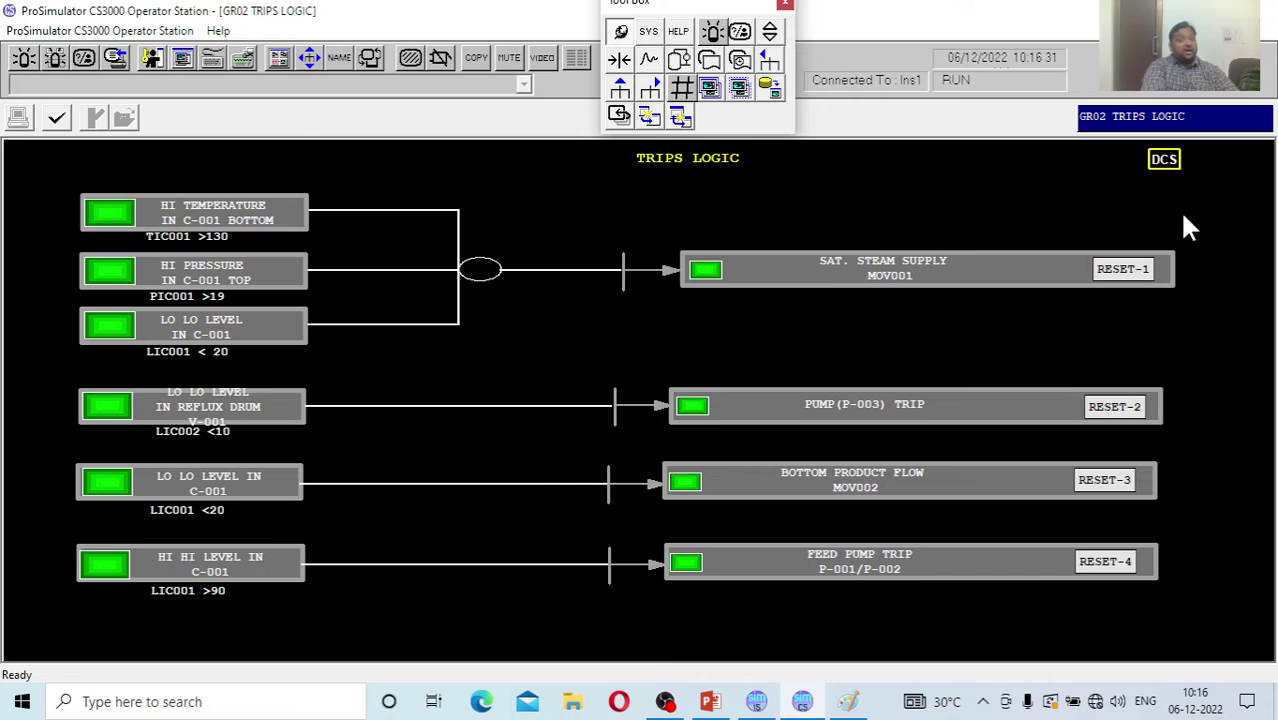
{"action": "left_click", "coordinate": [1160, 161]}
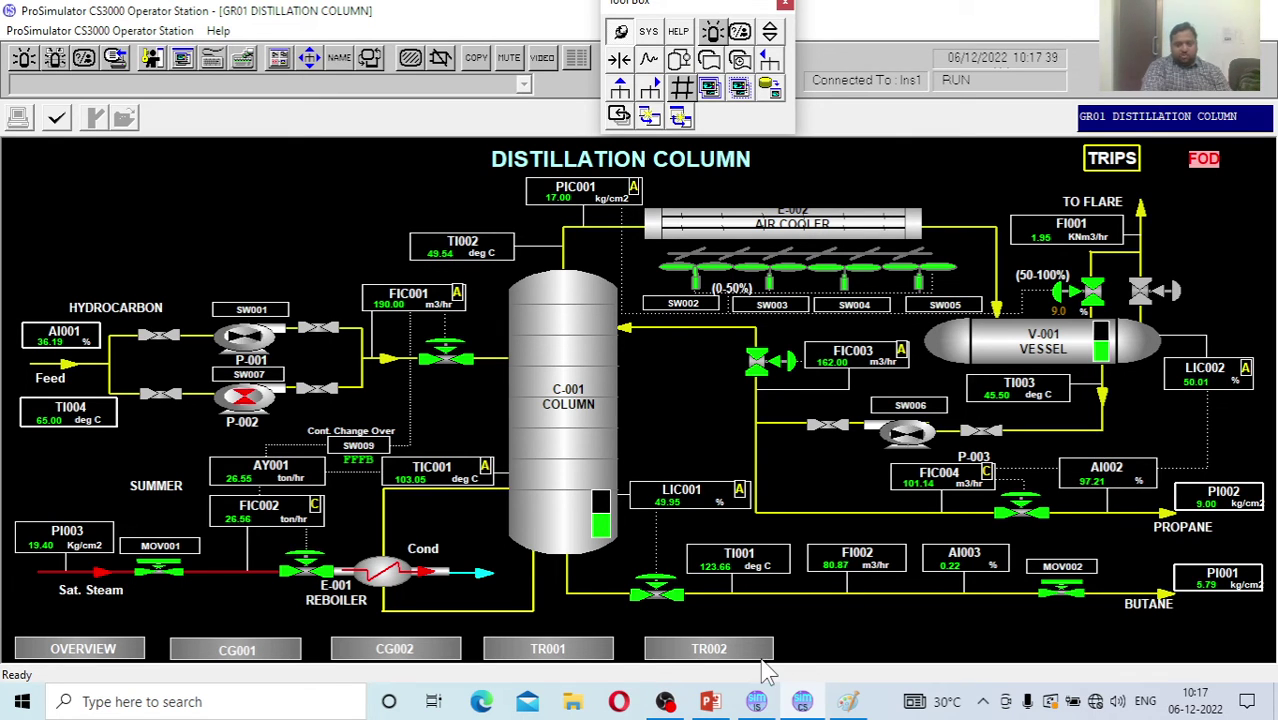
Set the FIC003 reflux flow set value to 155 m³/hr and close its faceplate.
{"action": "left_click", "coordinate": [757, 703]}
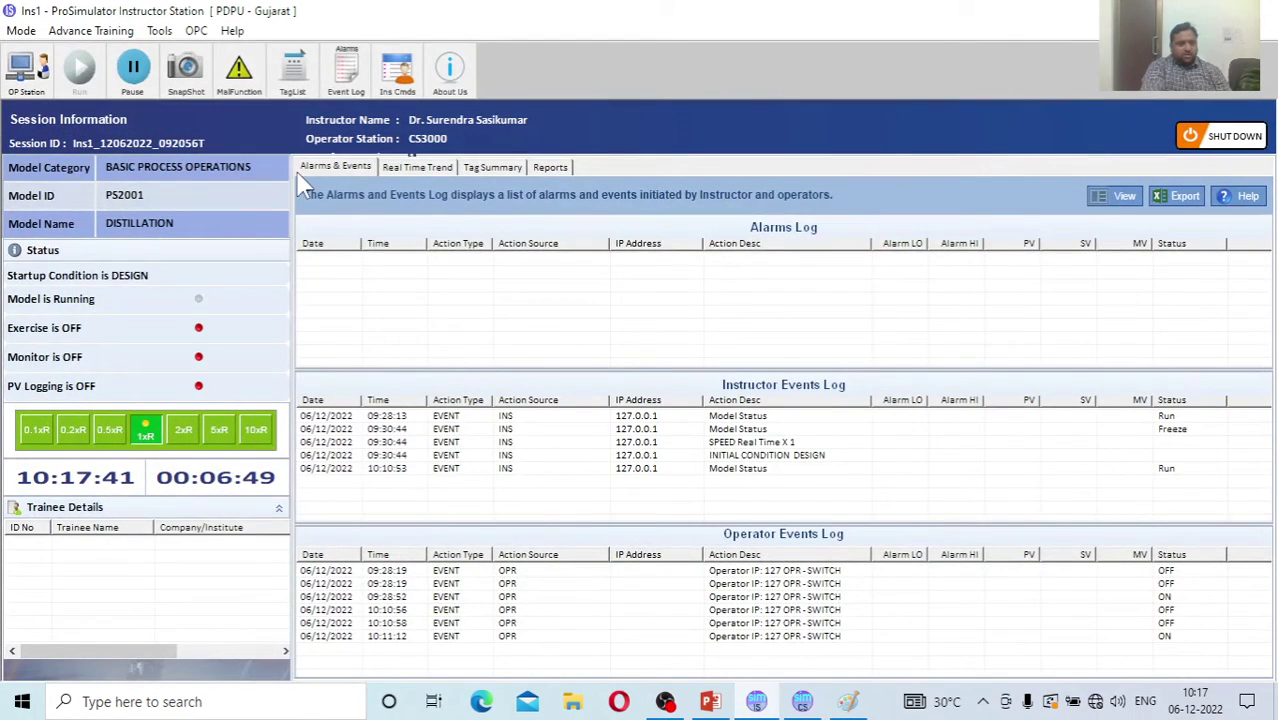
{"action": "key", "text": "alt+Tab"}
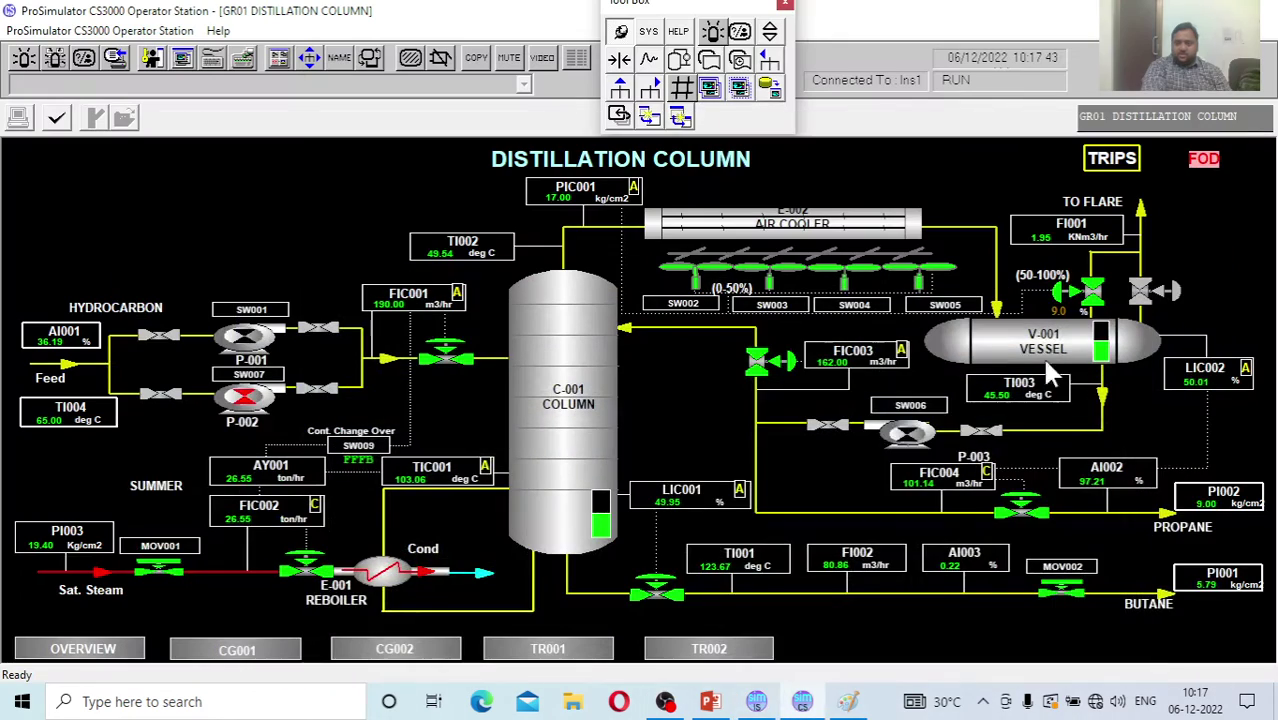
{"action": "left_click", "coordinate": [820, 360]}
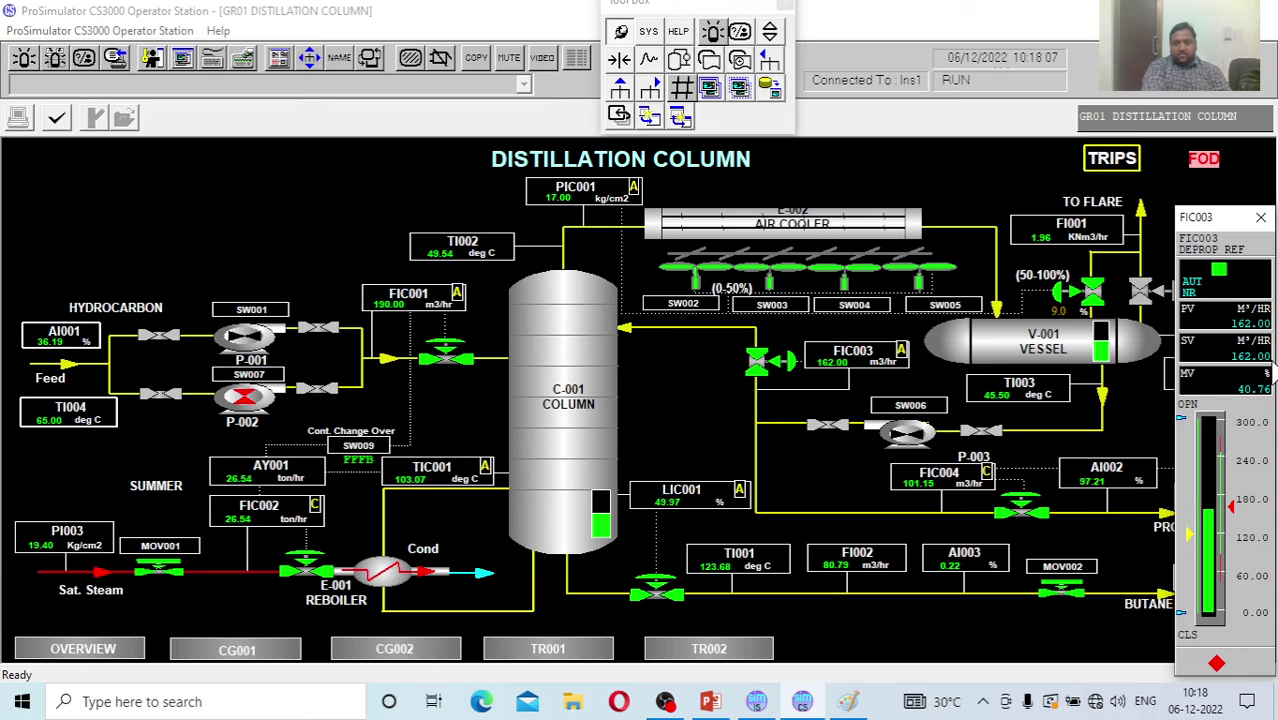
{"action": "left_click", "coordinate": [1224, 355]}
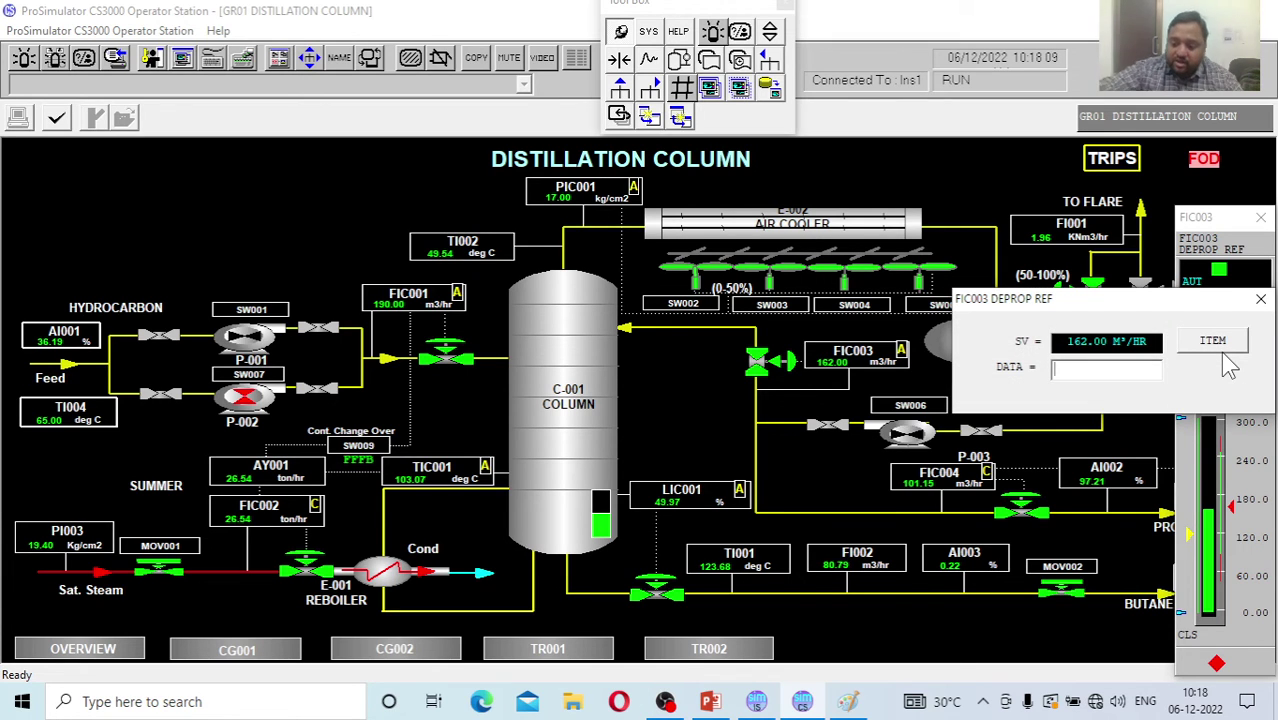
{"action": "type", "text": "155"}
{"action": "key", "text": "Return"}
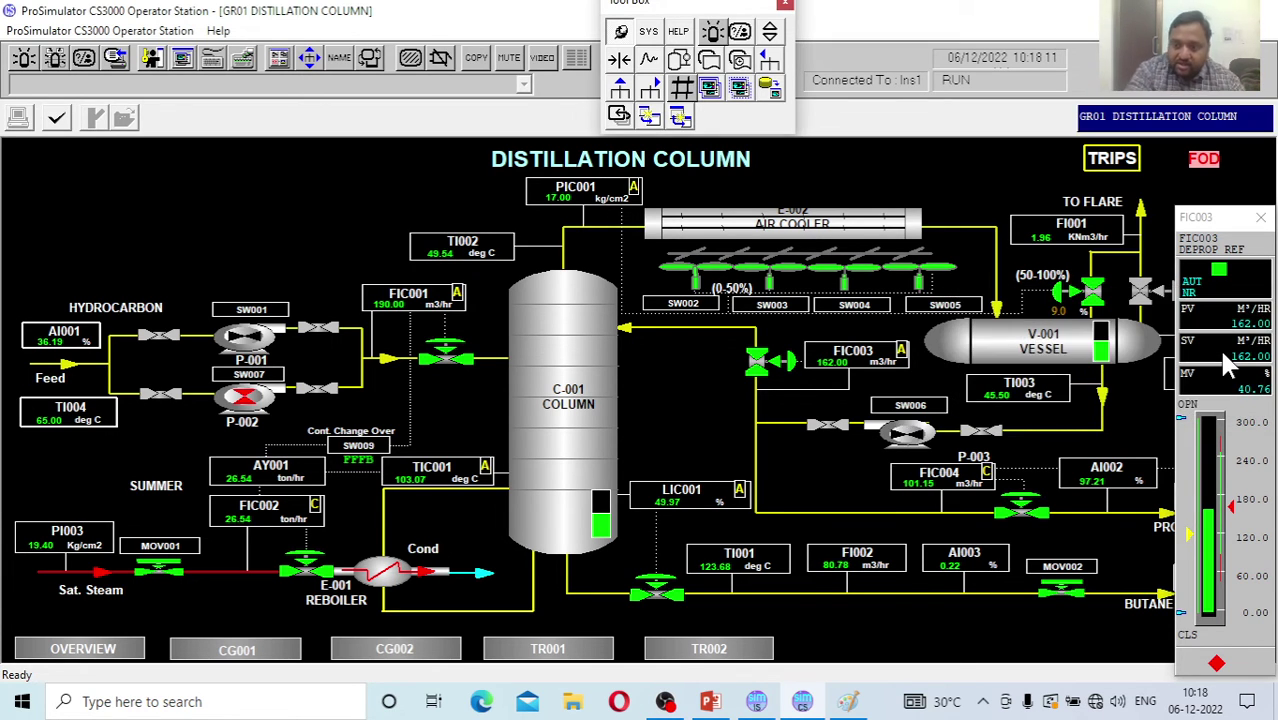
{"action": "left_click", "coordinate": [1261, 217]}
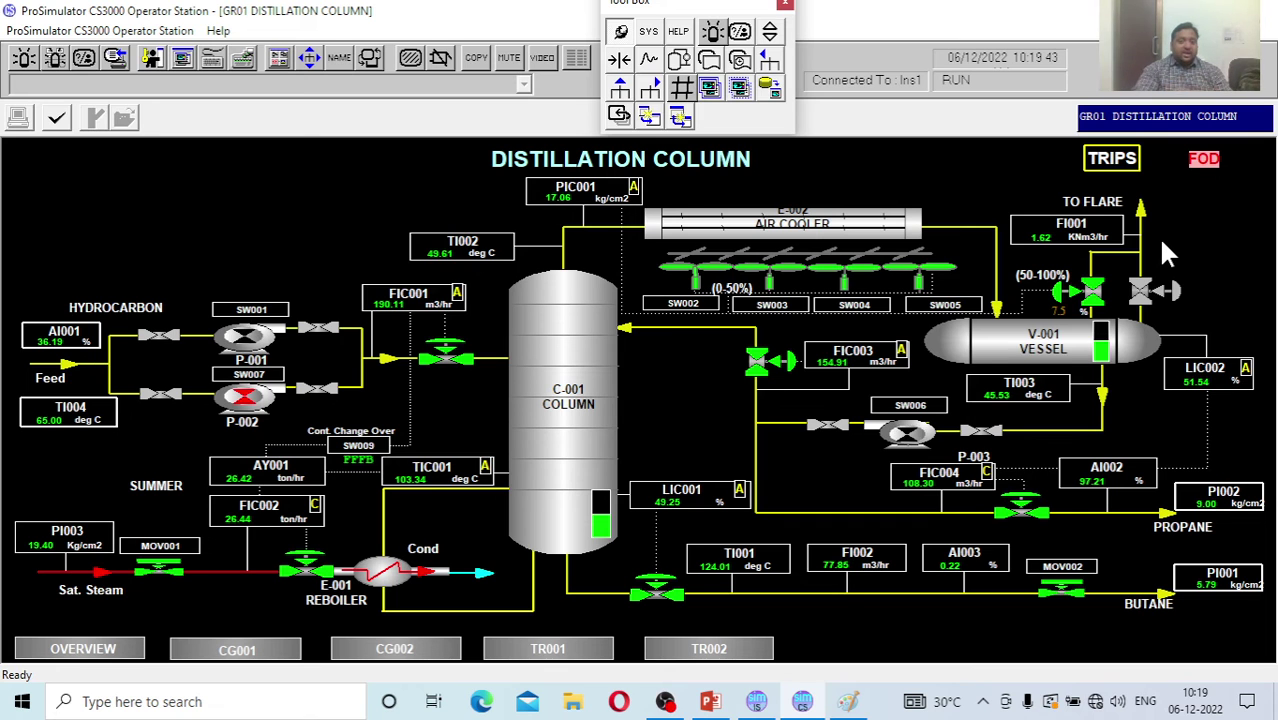
Switch to the ProSimulator Instructor Station, review the tag summary of process against design values, and return to the Operator Station.
{"action": "left_click", "coordinate": [758, 702]}
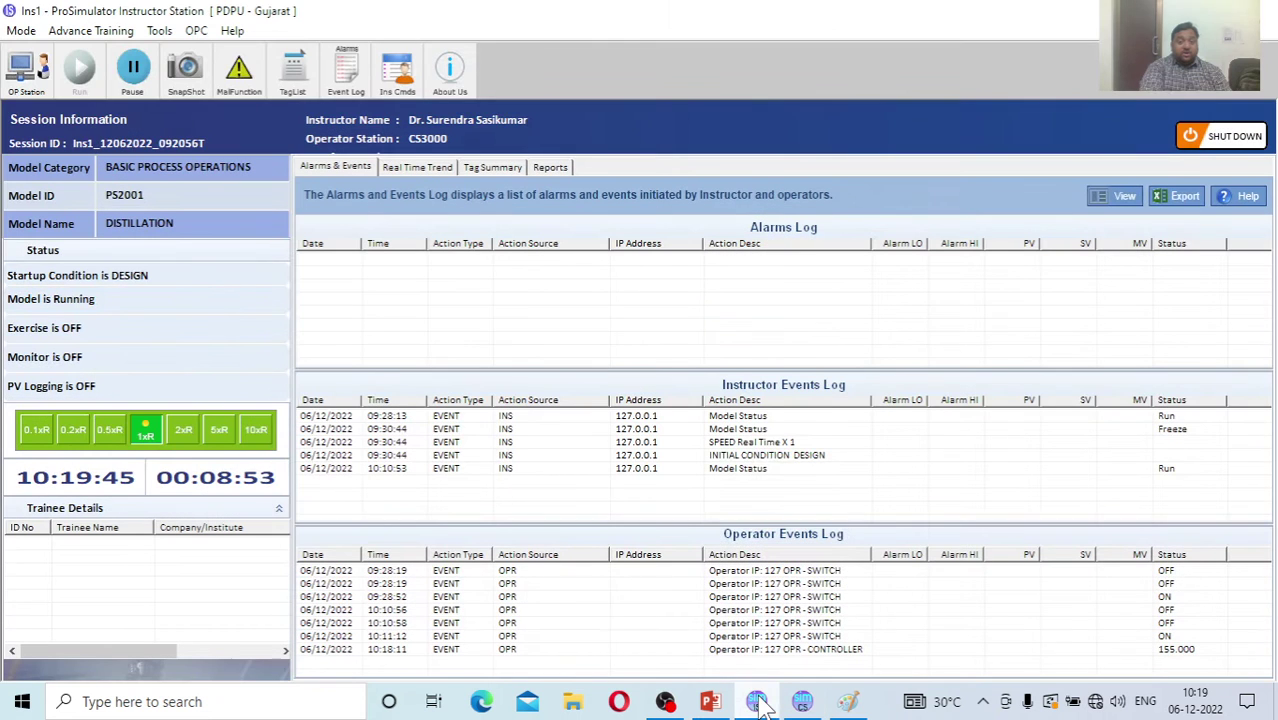
{"action": "left_click", "coordinate": [488, 167]}
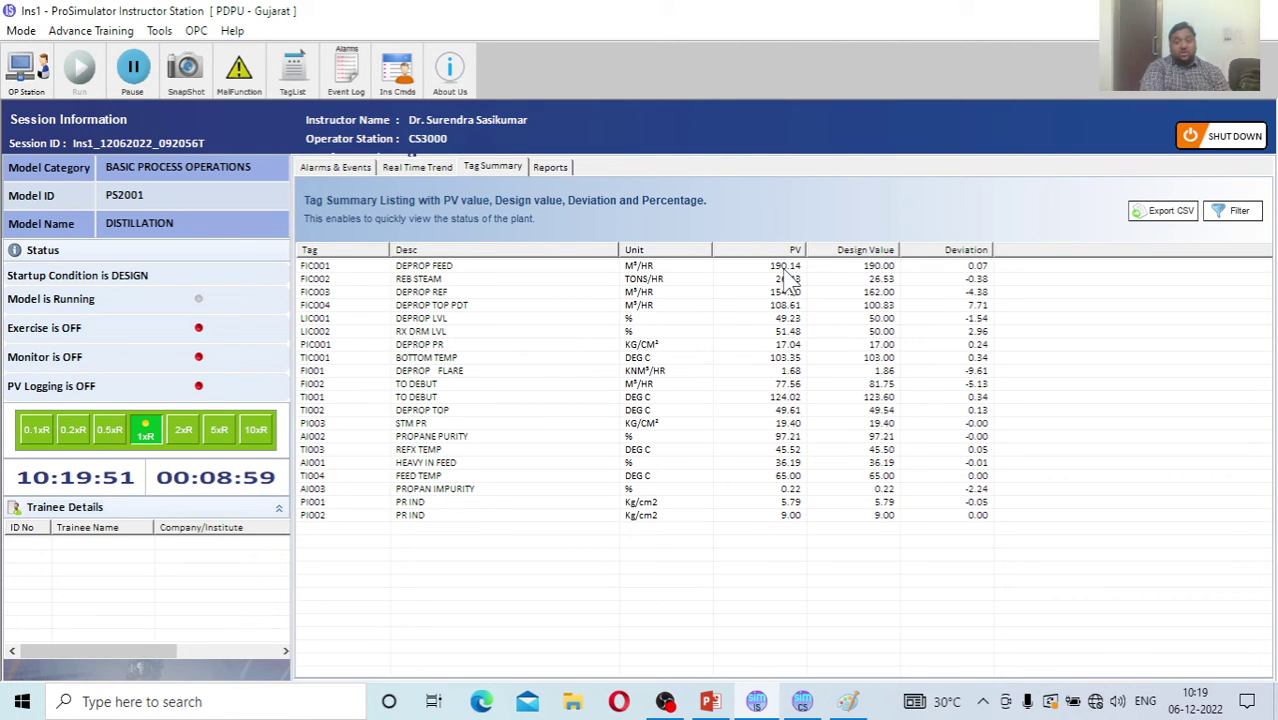
{"action": "key", "text": "alt+Tab"}
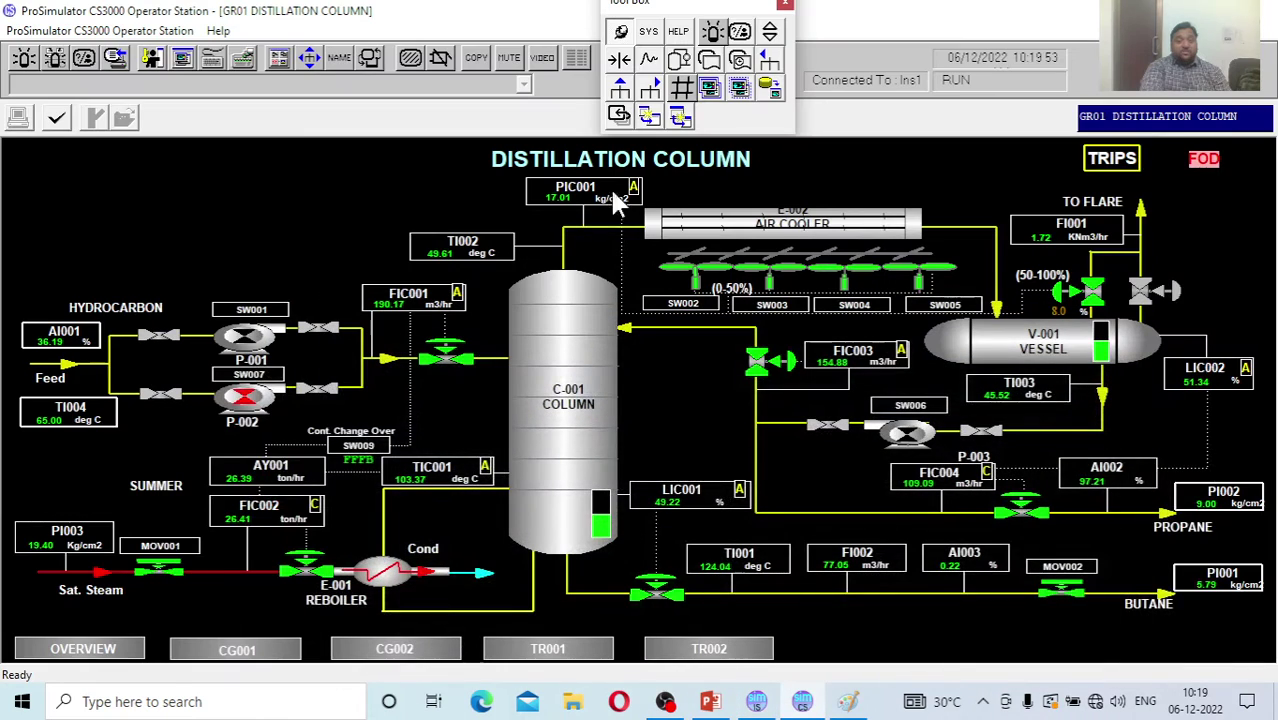
Enter a new set value for the PIC001 column pressure controller and close its faceplate.
{"action": "left_click", "coordinate": [546, 195]}
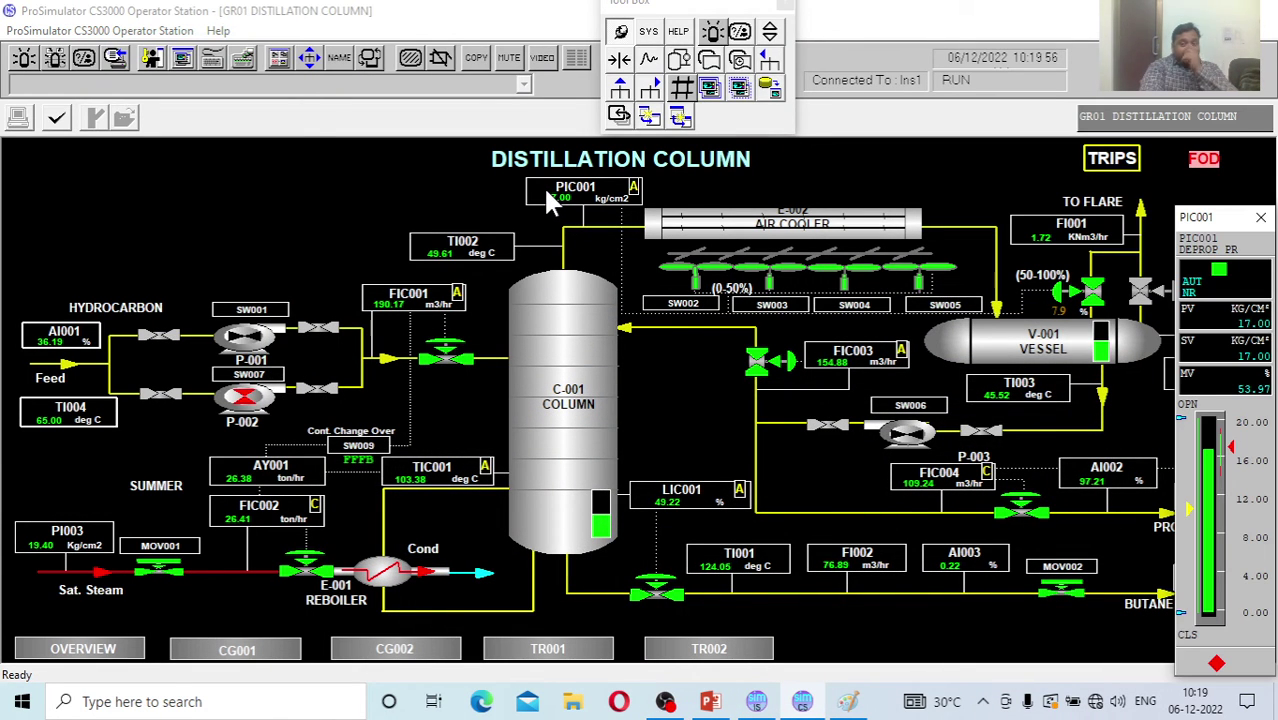
{"action": "left_click", "coordinate": [1205, 348]}
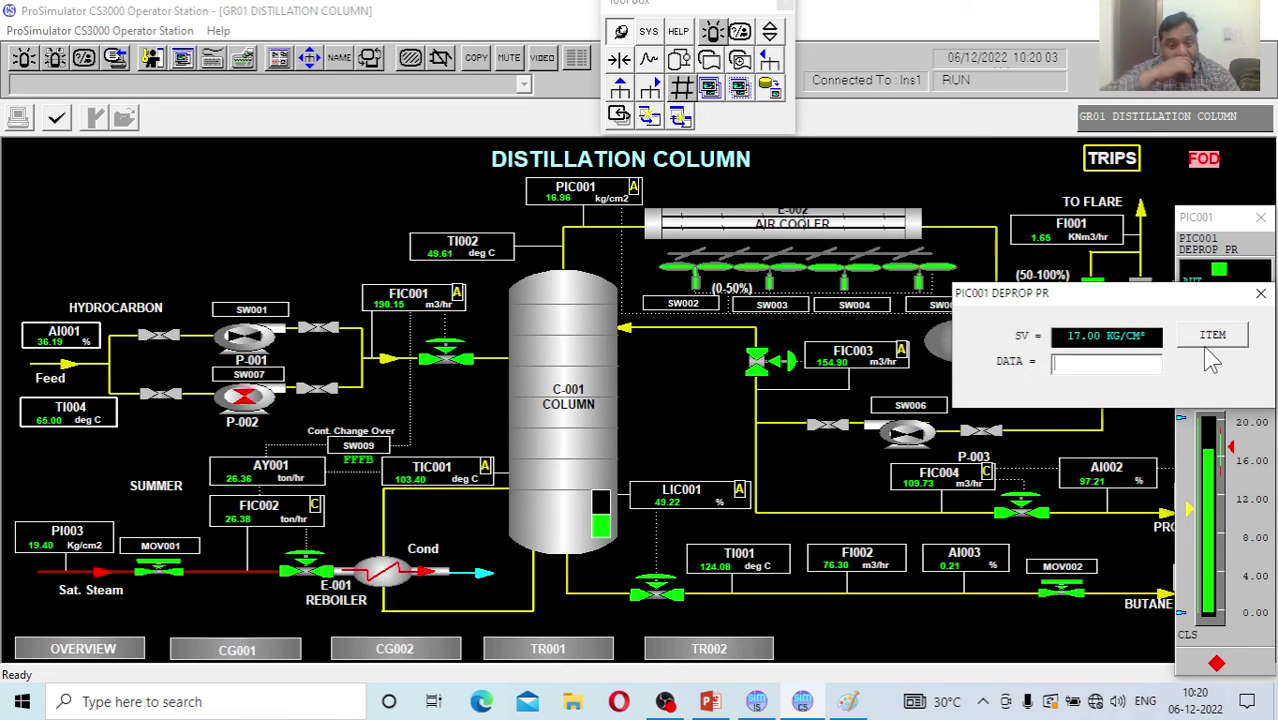
{"action": "type", "text": "17"}
{"action": "key", "text": "Return"}
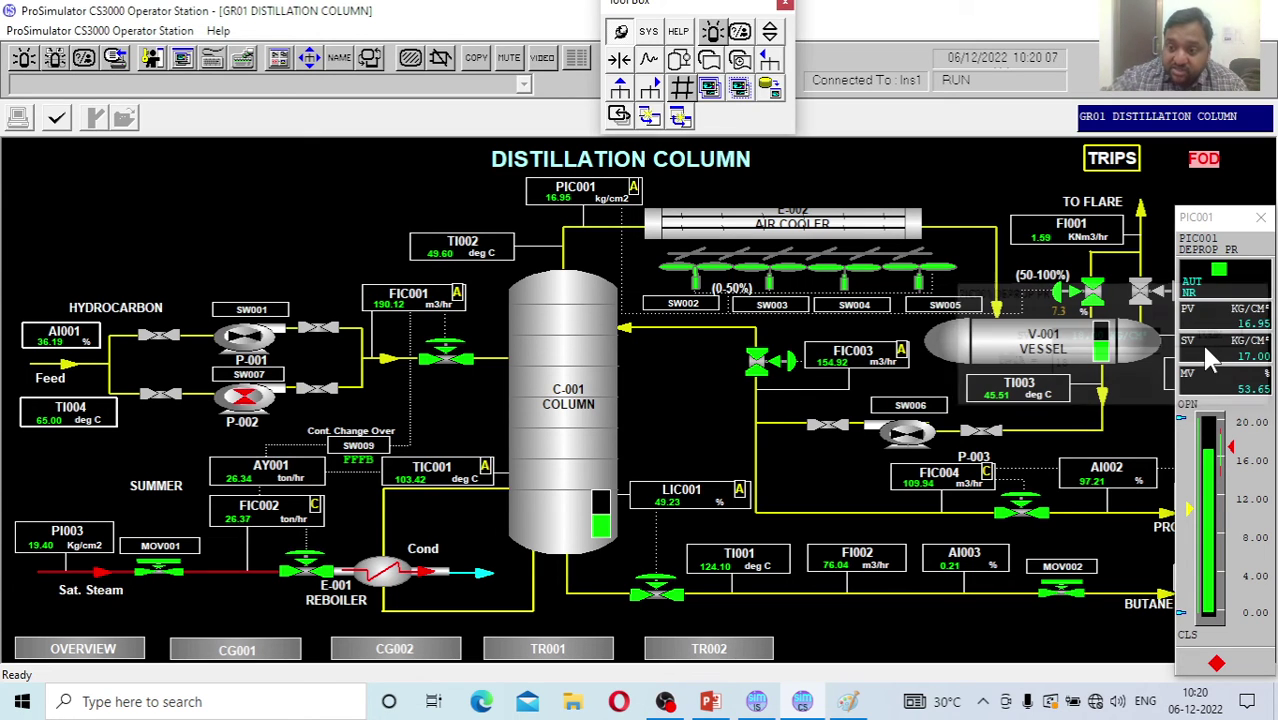
{"action": "left_click", "coordinate": [1260, 217]}
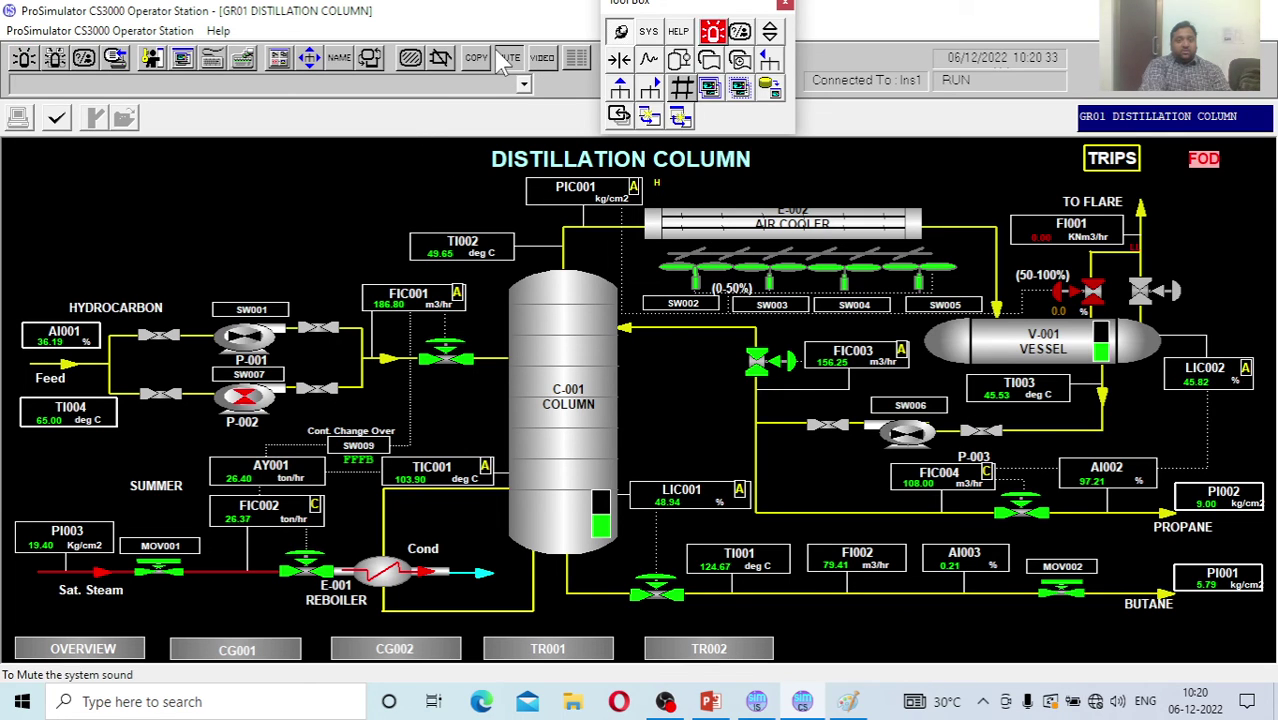
Review the process alarm list and the field-operated devices (FOD) graphic of the distillation column.
{"action": "left_click", "coordinate": [24, 57]}
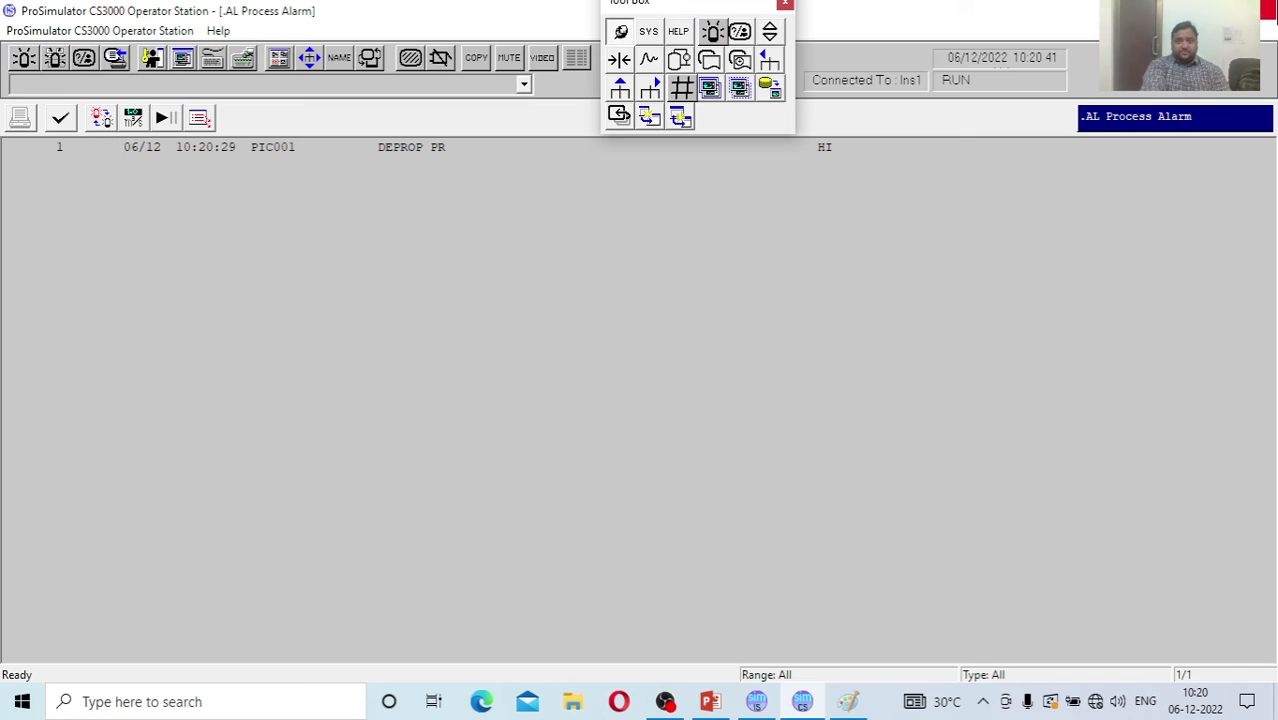
{"action": "left_click", "coordinate": [681, 88]}
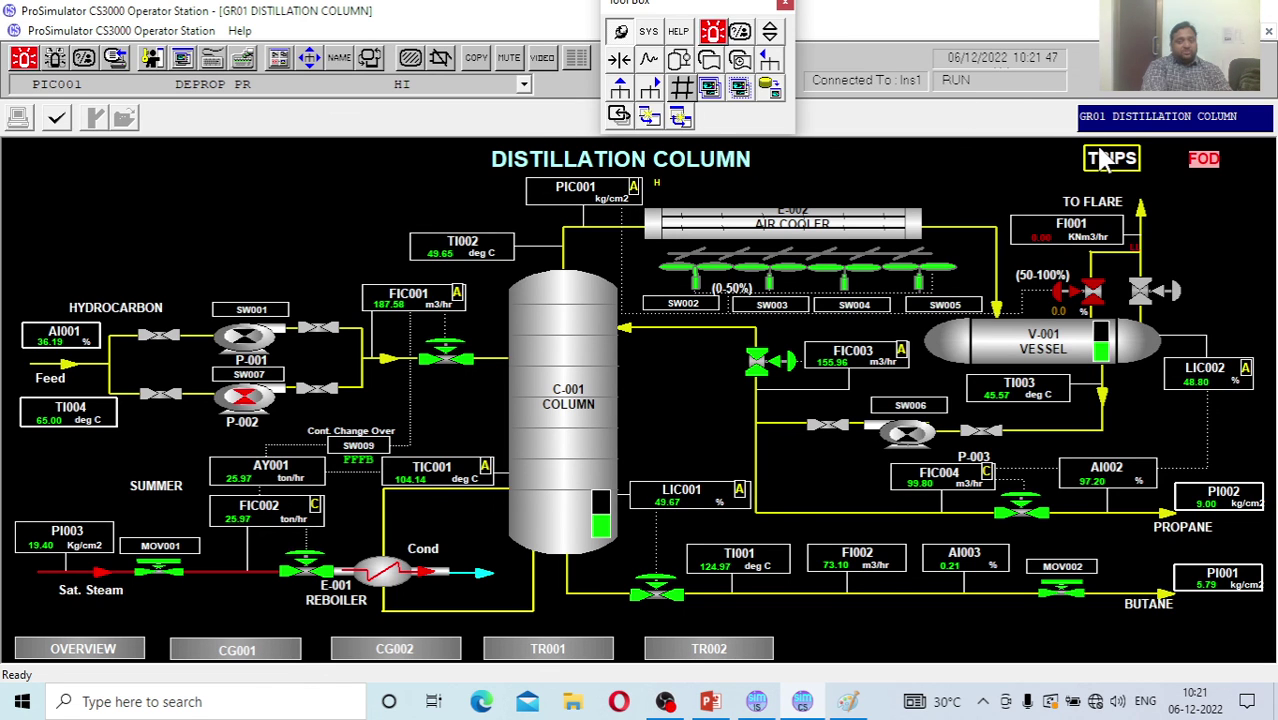
{"action": "left_click", "coordinate": [1203, 158]}
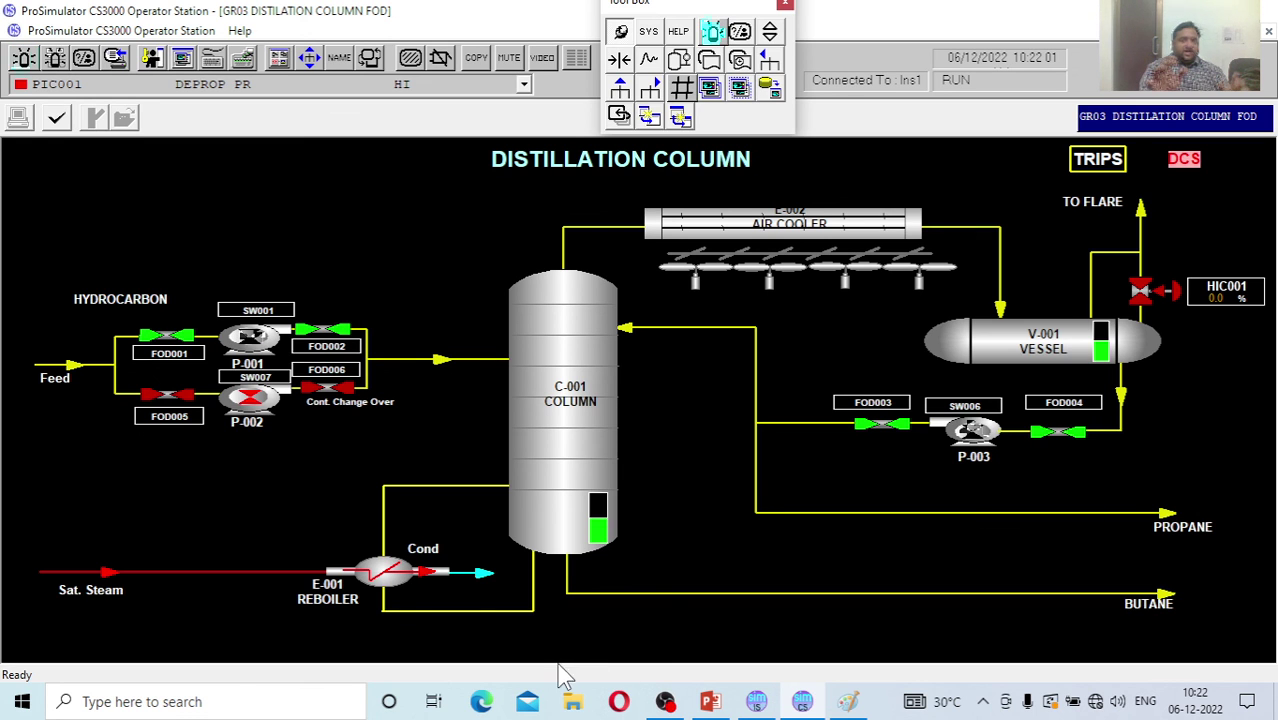
Switch to OBS and activate the "only video" scene.
{"action": "left_click", "coordinate": [665, 701]}
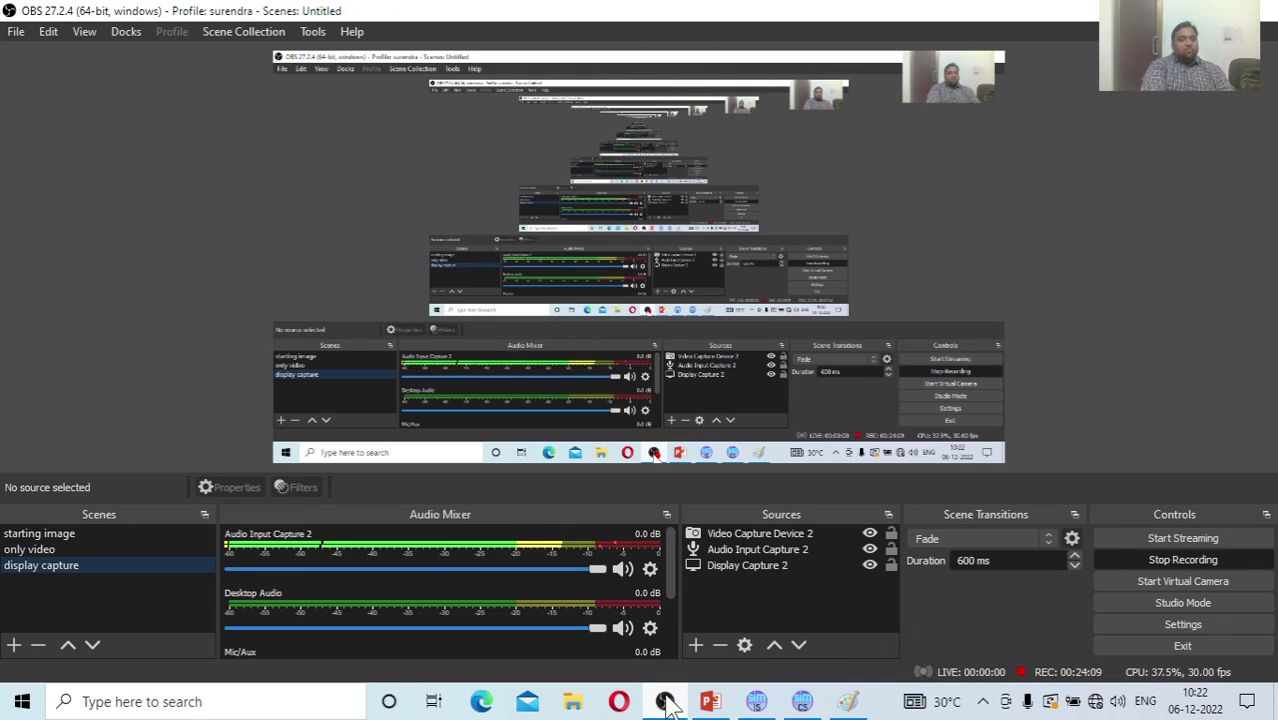
{"action": "left_click", "coordinate": [794, 705]}
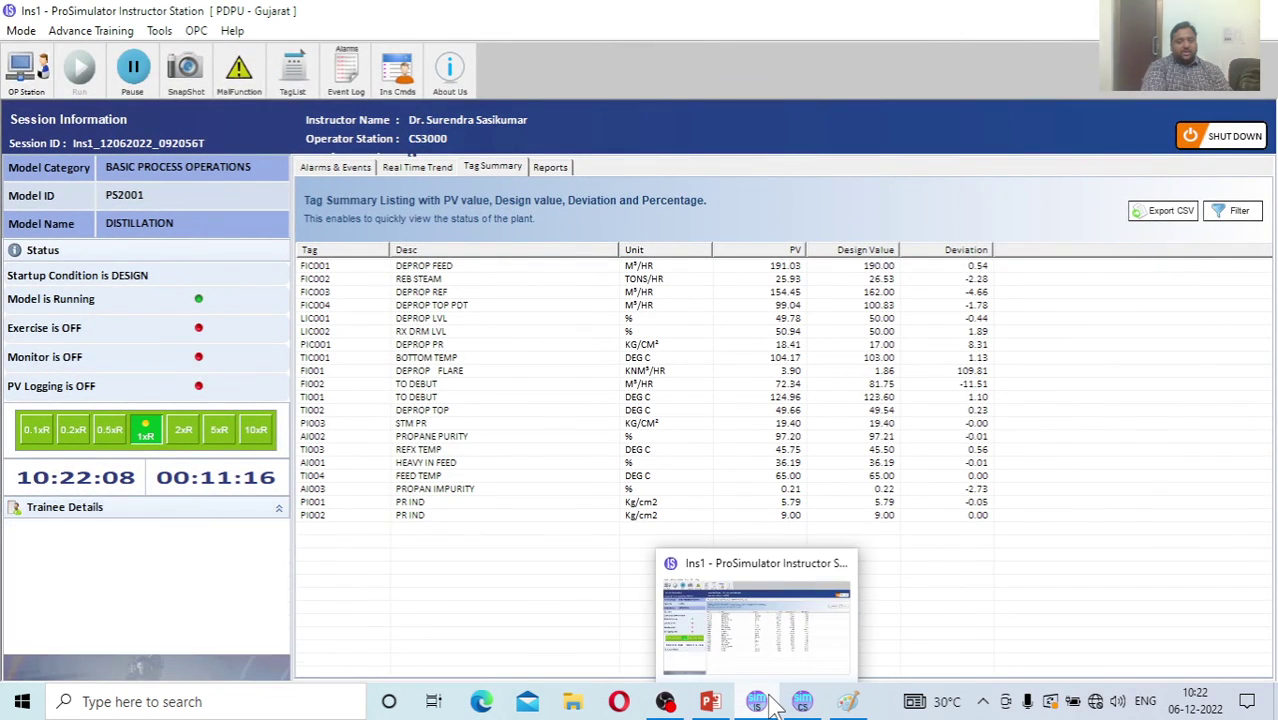
{"action": "left_click", "coordinate": [797, 705]}
{"action": "left_click", "coordinate": [665, 701]}
{"action": "left_click", "coordinate": [47, 547]}
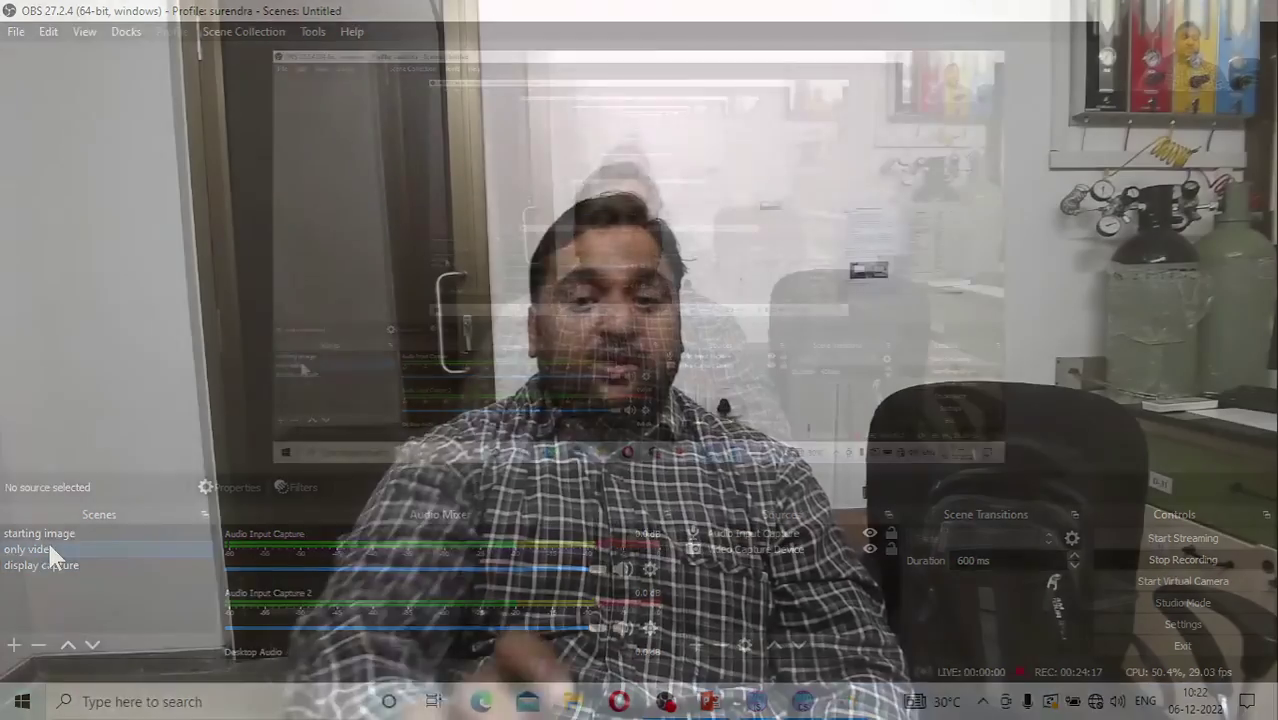